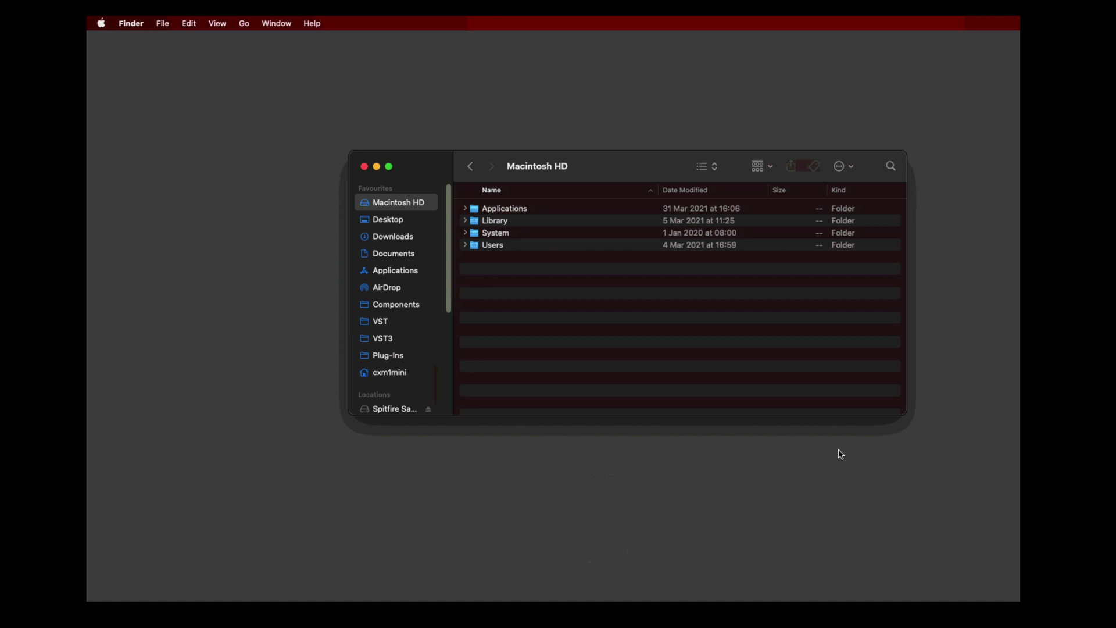
Step: Open the Applications folder and show the file info for Logic Pro
{"action": "left_click", "coordinate": [565, 213]}
{"action": "double_click", "coordinate": [565, 214]}
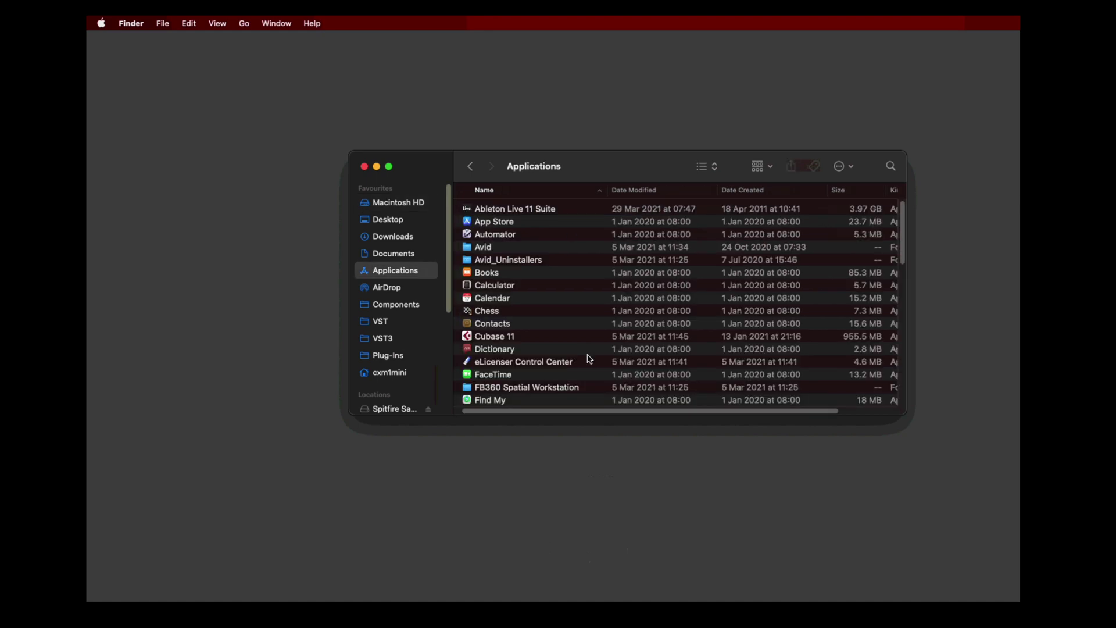
{"action": "scroll", "coordinate": [563, 335], "scroll_direction": "down", "scroll_amount": 6}
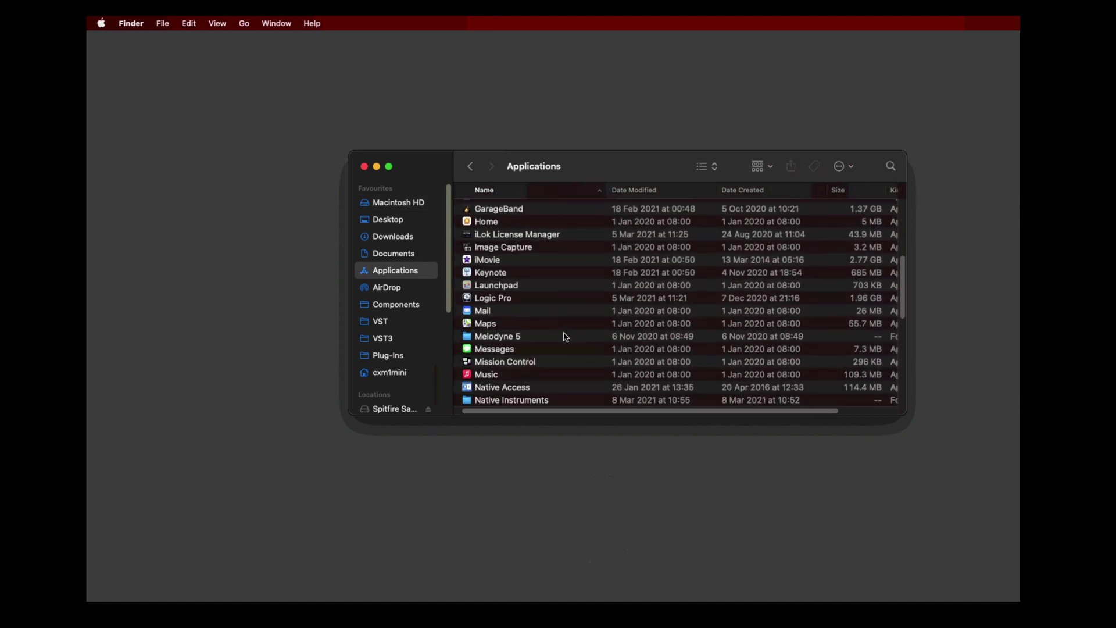
{"action": "left_click", "coordinate": [536, 298]}
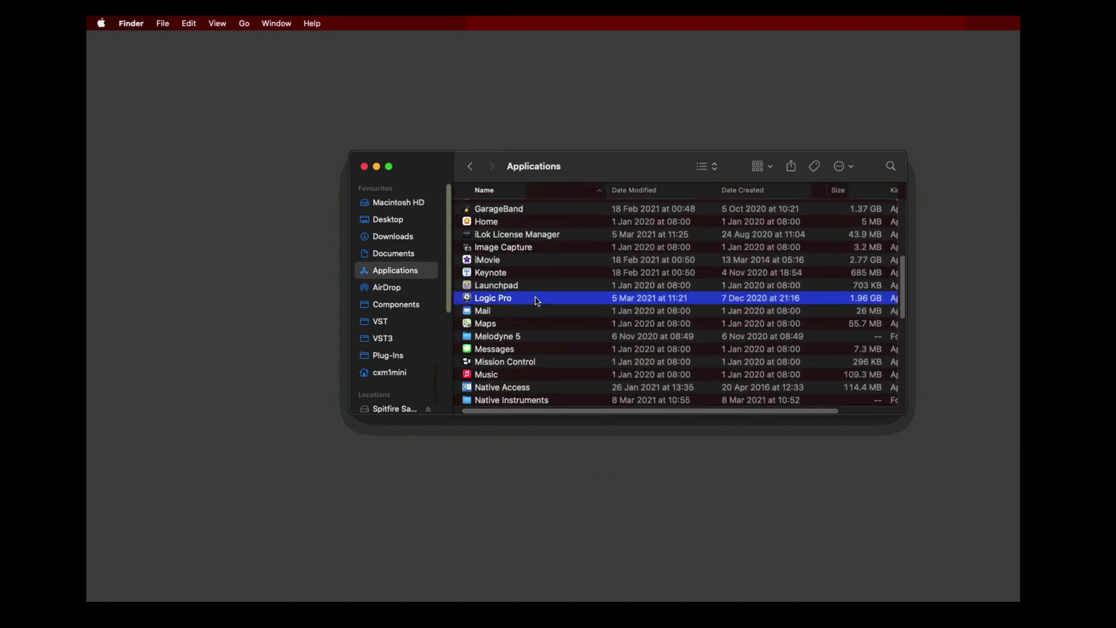
{"action": "right_click", "coordinate": [536, 300]}
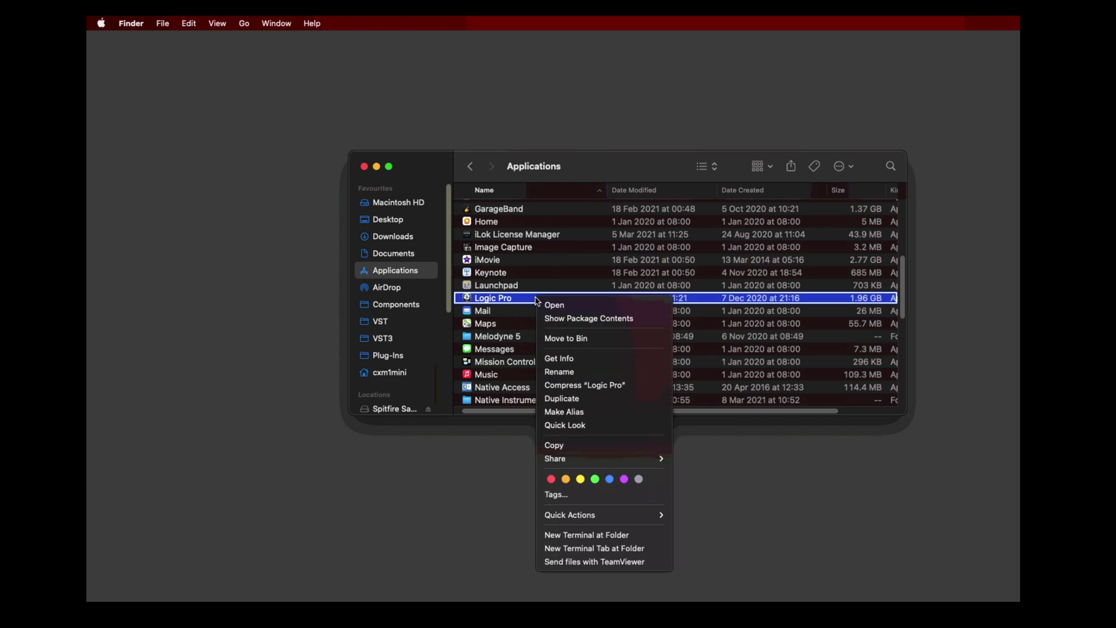
{"action": "left_click", "coordinate": [570, 365]}
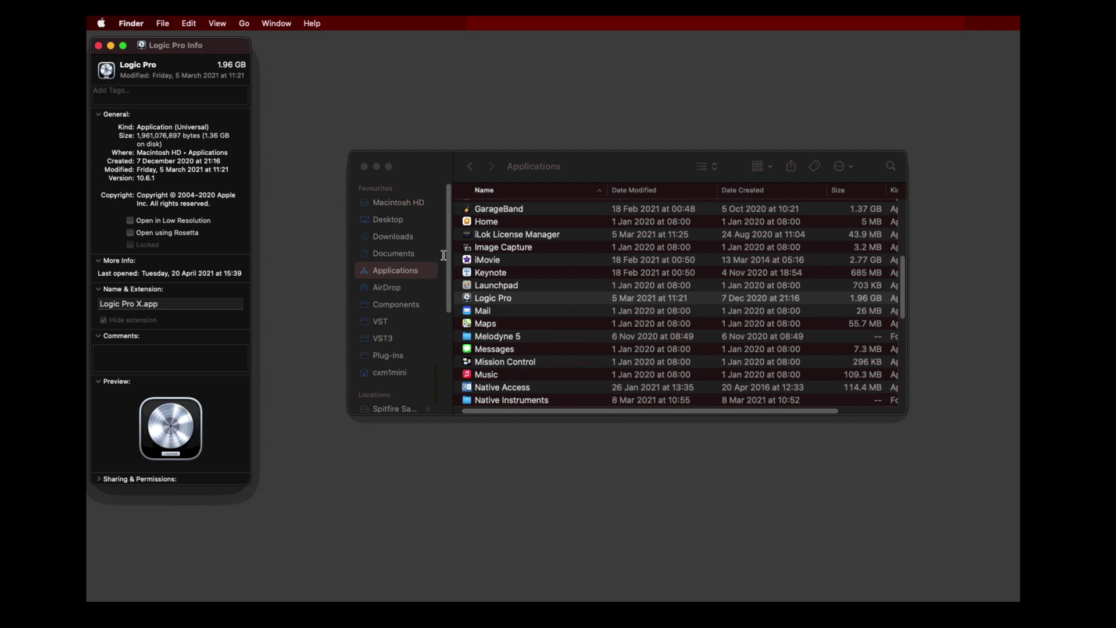
Step: Show the file info for Ableton Live 11 Suite to examine its application kind
{"action": "scroll", "coordinate": [528, 258], "scroll_direction": "up", "scroll_amount": 10}
{"action": "left_click", "coordinate": [517, 215]}
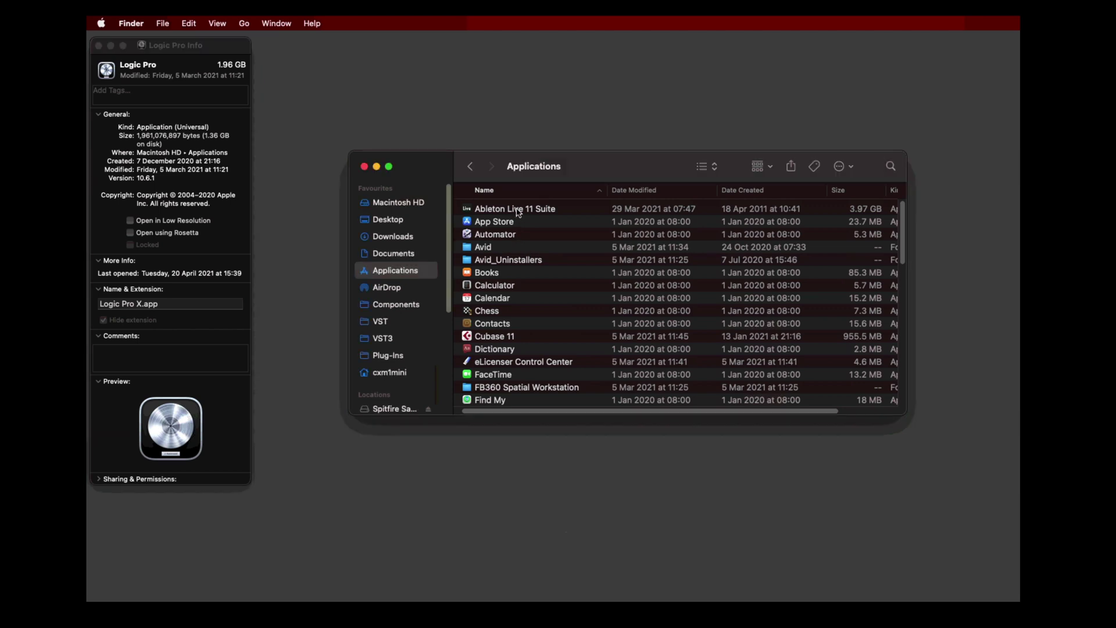
{"action": "left_click", "coordinate": [518, 211]}
{"action": "right_click", "coordinate": [518, 211]}
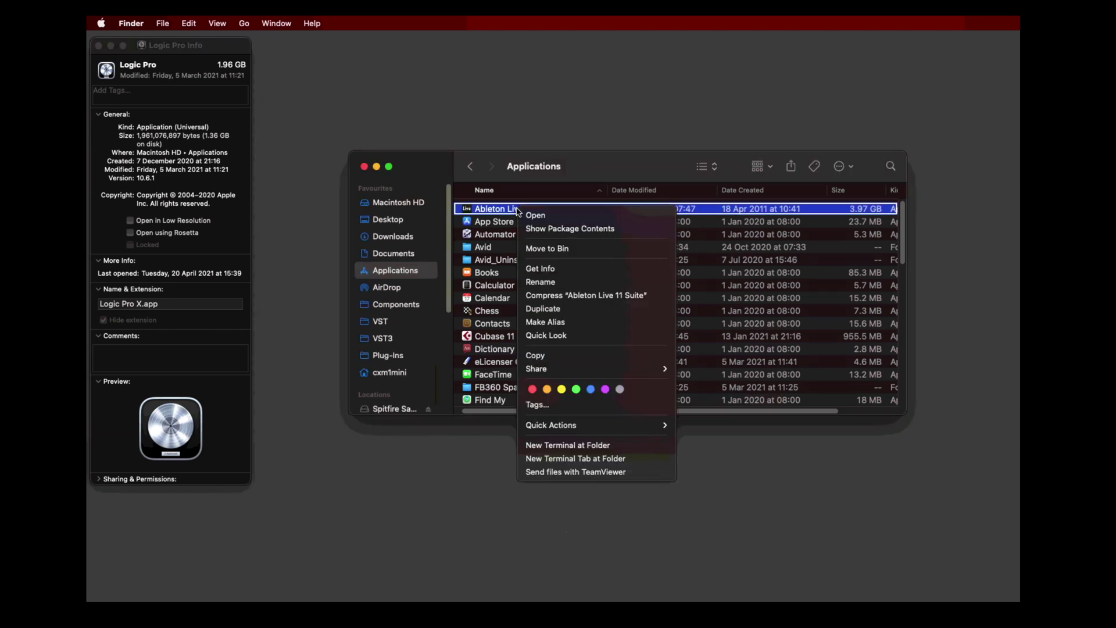
{"action": "left_click", "coordinate": [541, 268]}
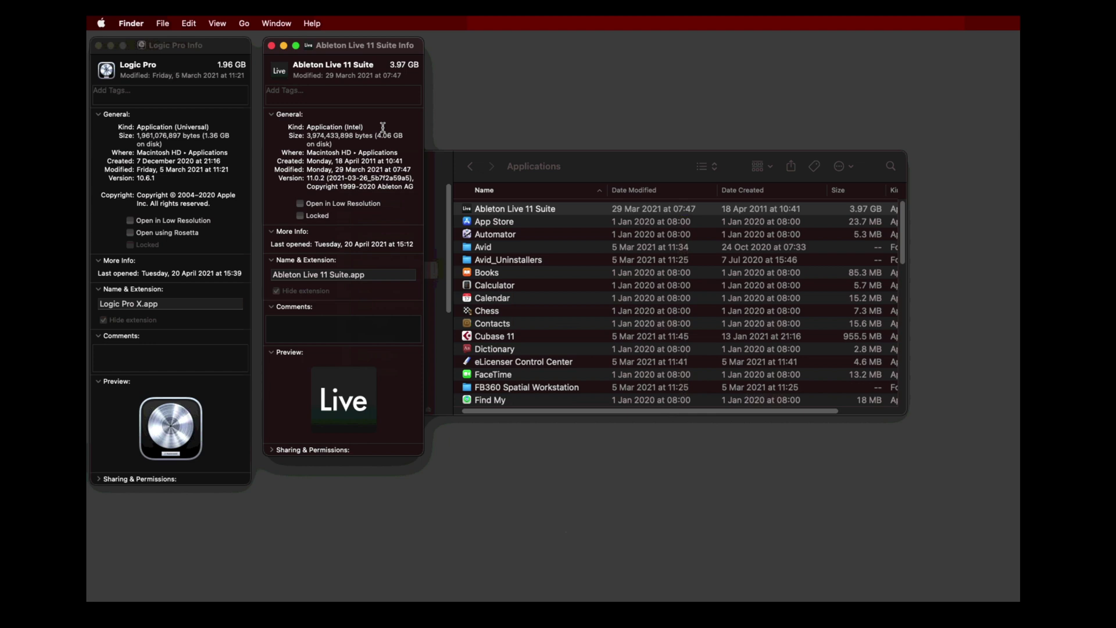
Step: Show the file info for the Spitfire Audio app in the Applications folder
{"action": "scroll", "coordinate": [598, 312], "scroll_direction": "down", "scroll_amount": 15}
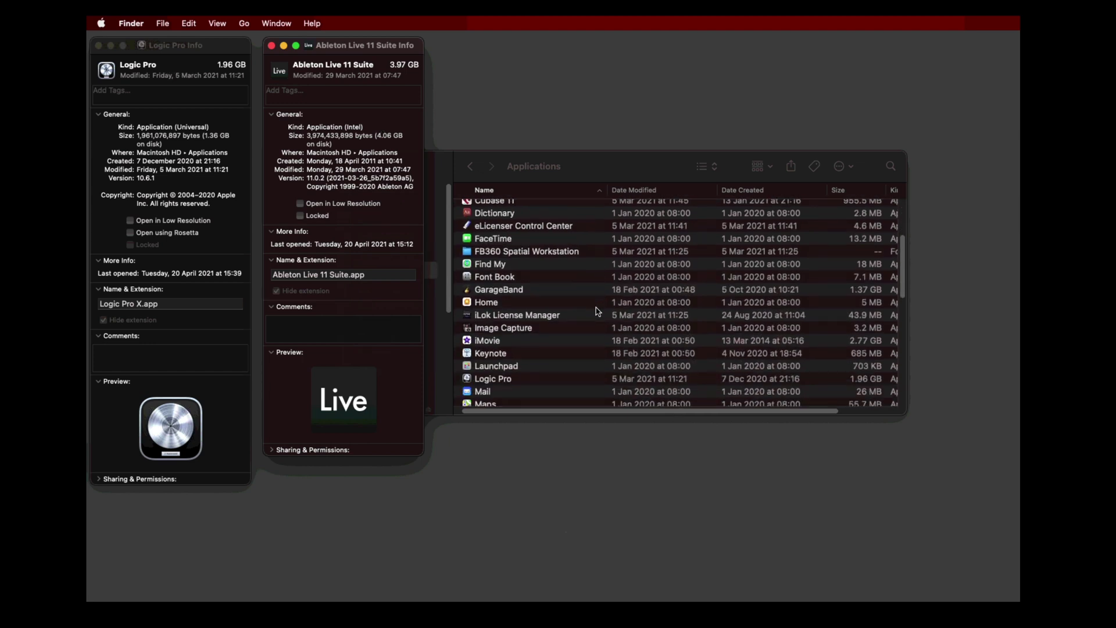
{"action": "scroll", "coordinate": [597, 312], "scroll_direction": "down", "scroll_amount": 5}
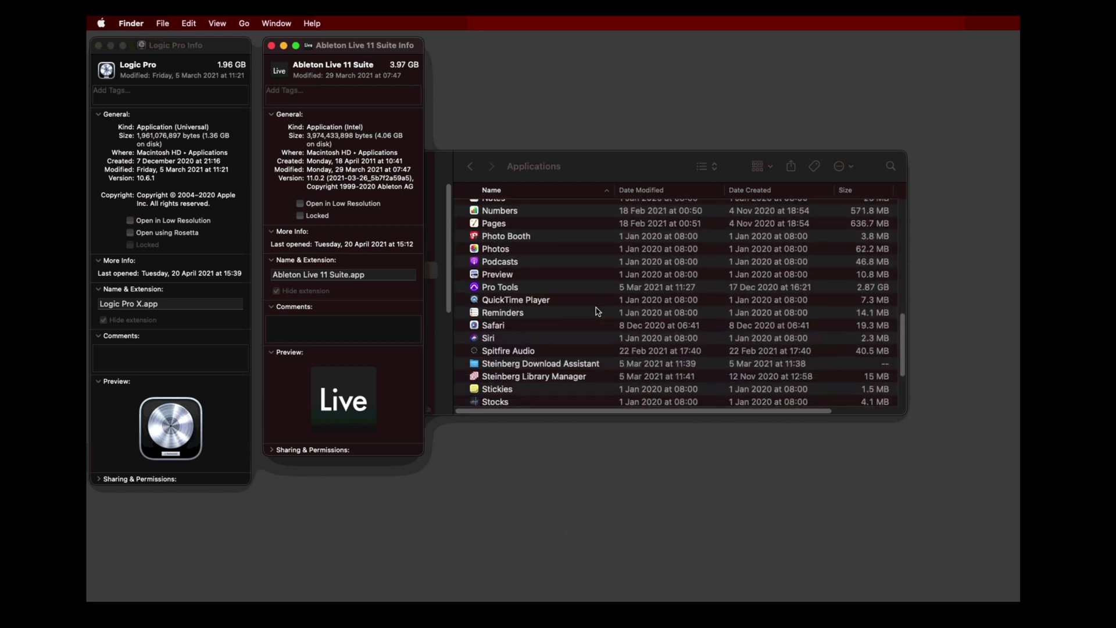
{"action": "left_click", "coordinate": [546, 336]}
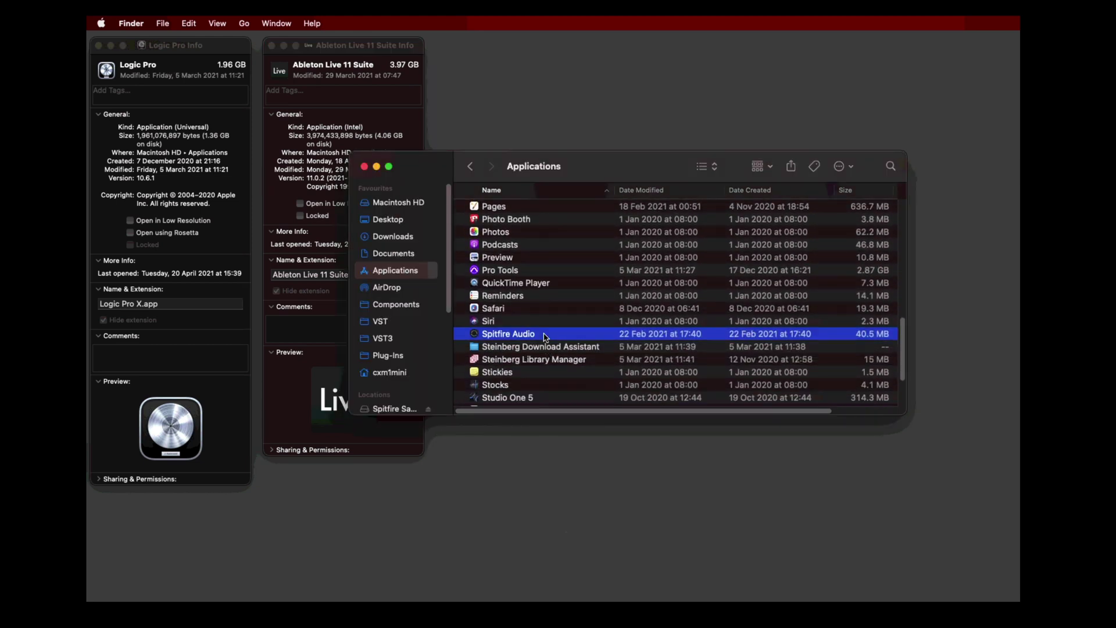
{"action": "right_click", "coordinate": [546, 336]}
{"action": "left_click", "coordinate": [567, 395]}
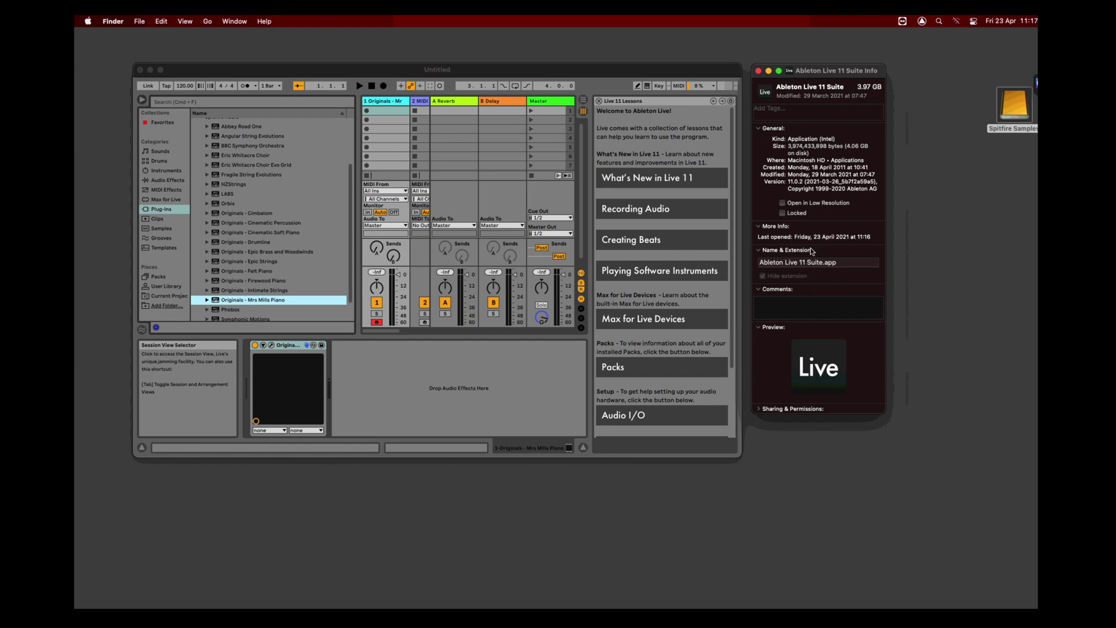
Step: Highlight Ableton Live's processor type in its info, and open the Mrs Mills Piano plug-in window in Live to inspect its error indicator
{"action": "left_click_drag", "start_coordinate": [818, 139], "coordinate": [835, 139]}
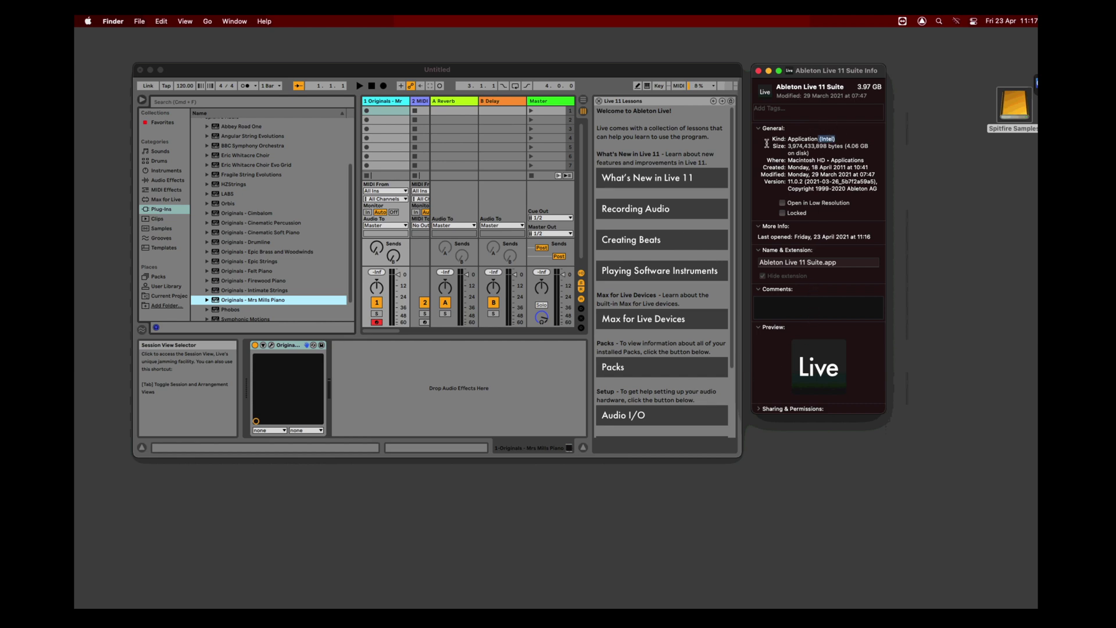
{"action": "left_click", "coordinate": [404, 352]}
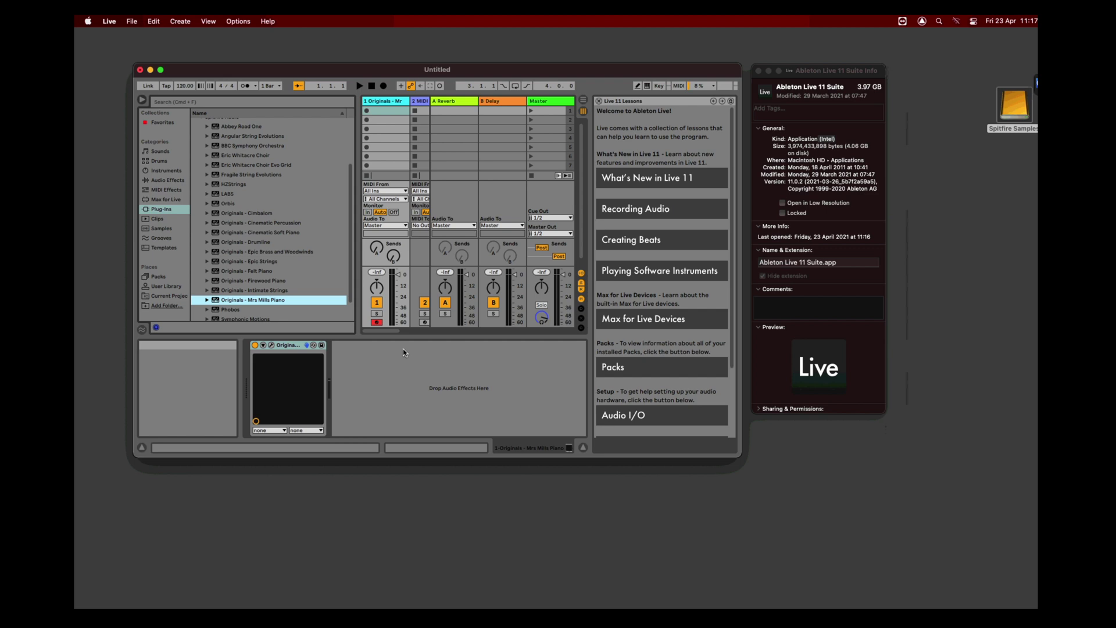
{"action": "left_click", "coordinate": [271, 345]}
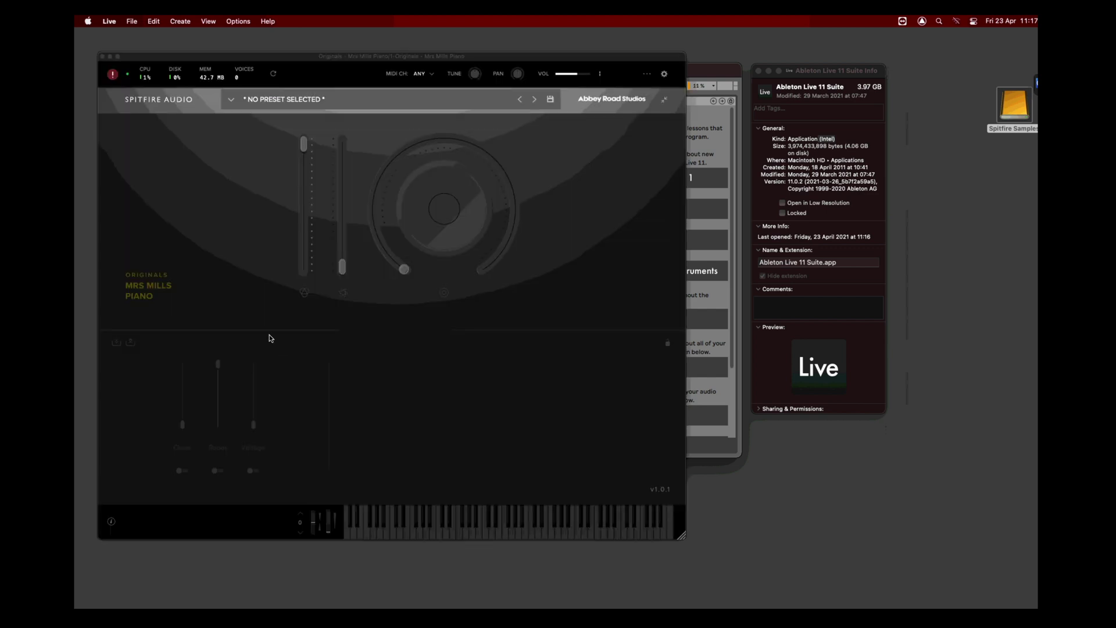
{"action": "left_click", "coordinate": [112, 75]}
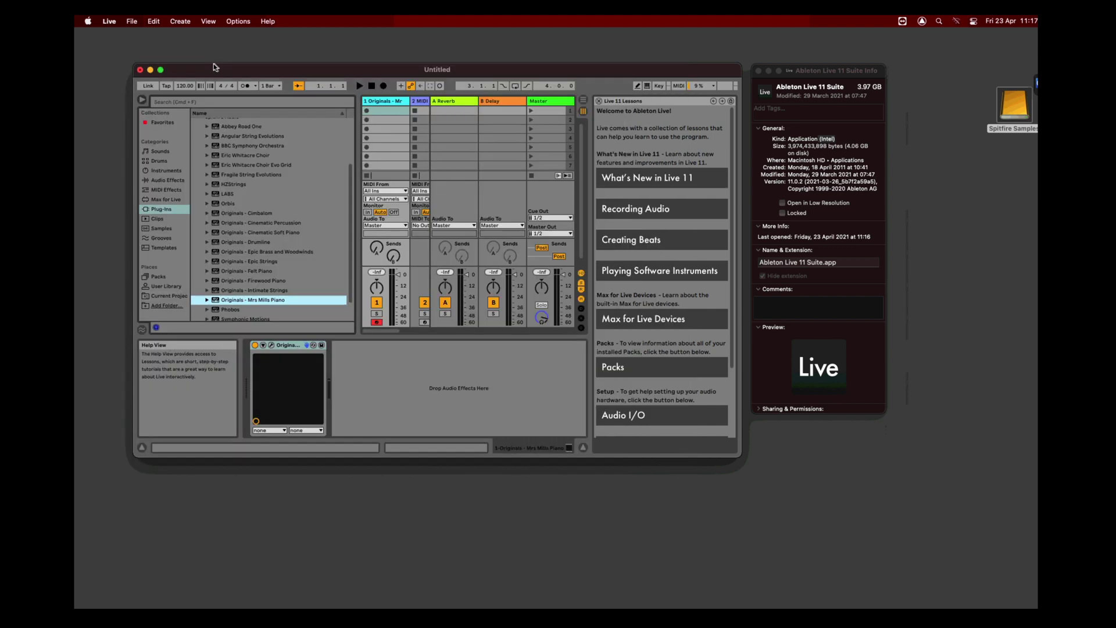
Step: Quit Ableton Live without saving the untitled set
{"action": "left_click", "coordinate": [110, 22]}
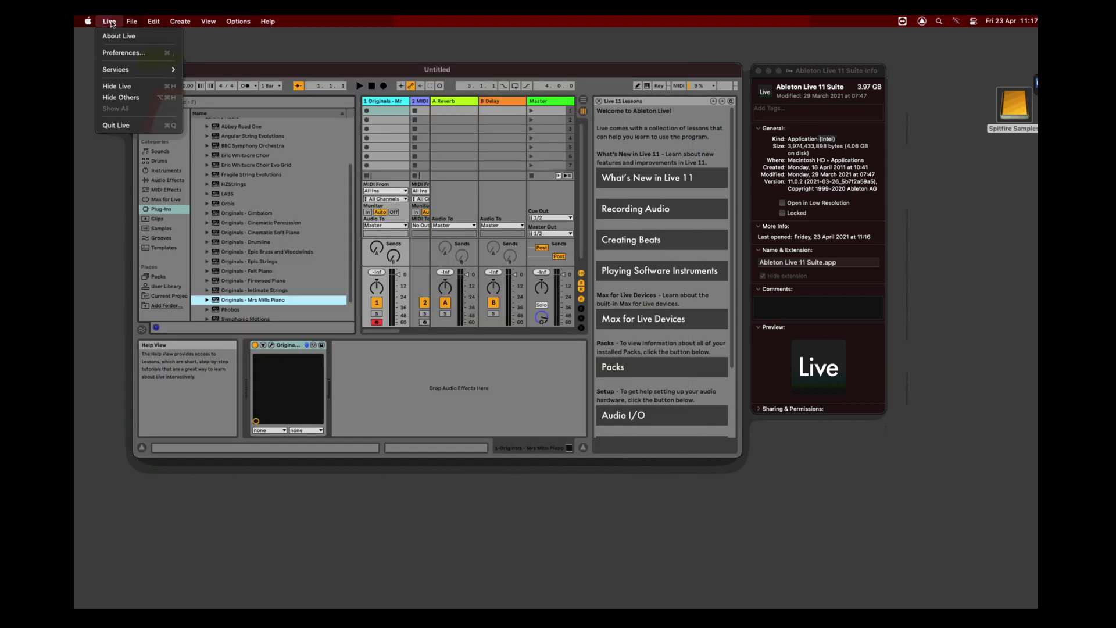
{"action": "left_click", "coordinate": [148, 126]}
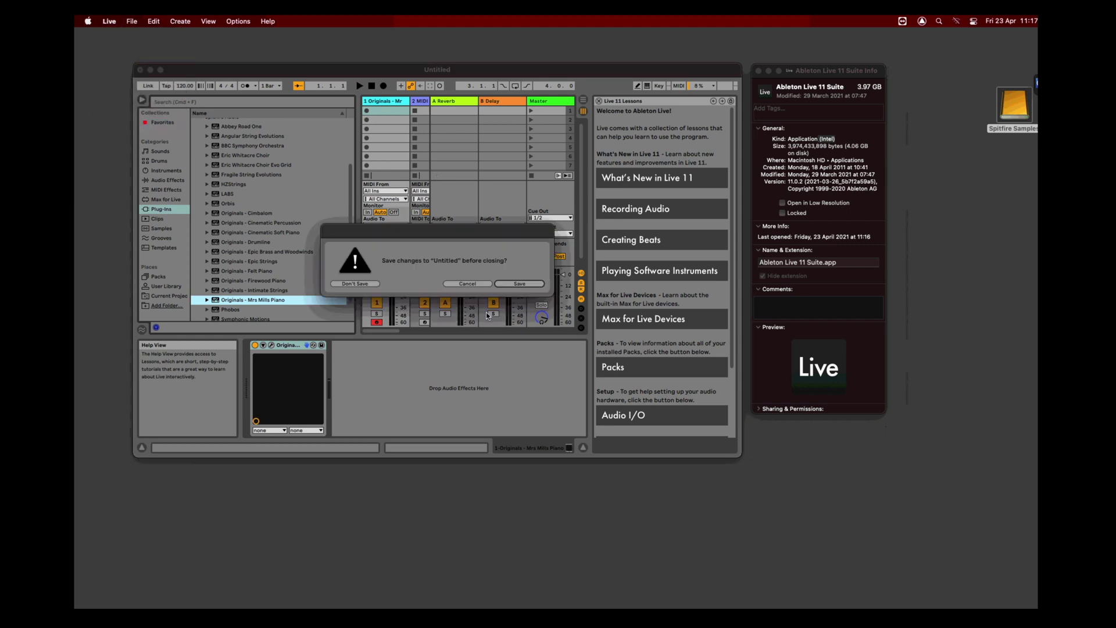
{"action": "left_click", "coordinate": [371, 284]}
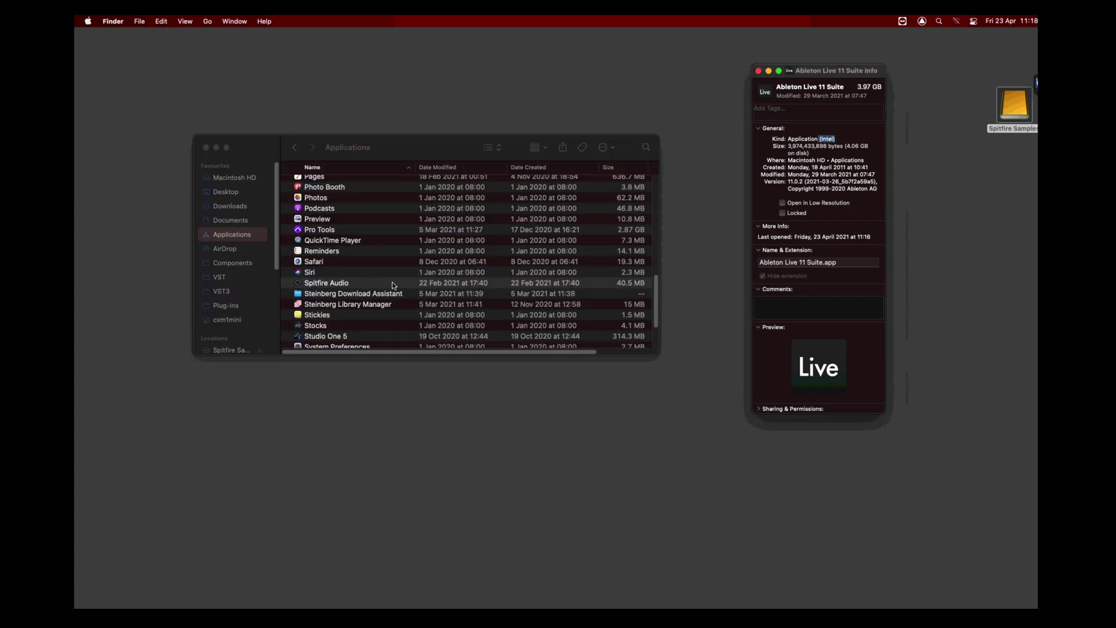
Step: Check the Open using Rosetta setting in the Spitfire Audio app's info, and close the info window
{"action": "left_click", "coordinate": [335, 284]}
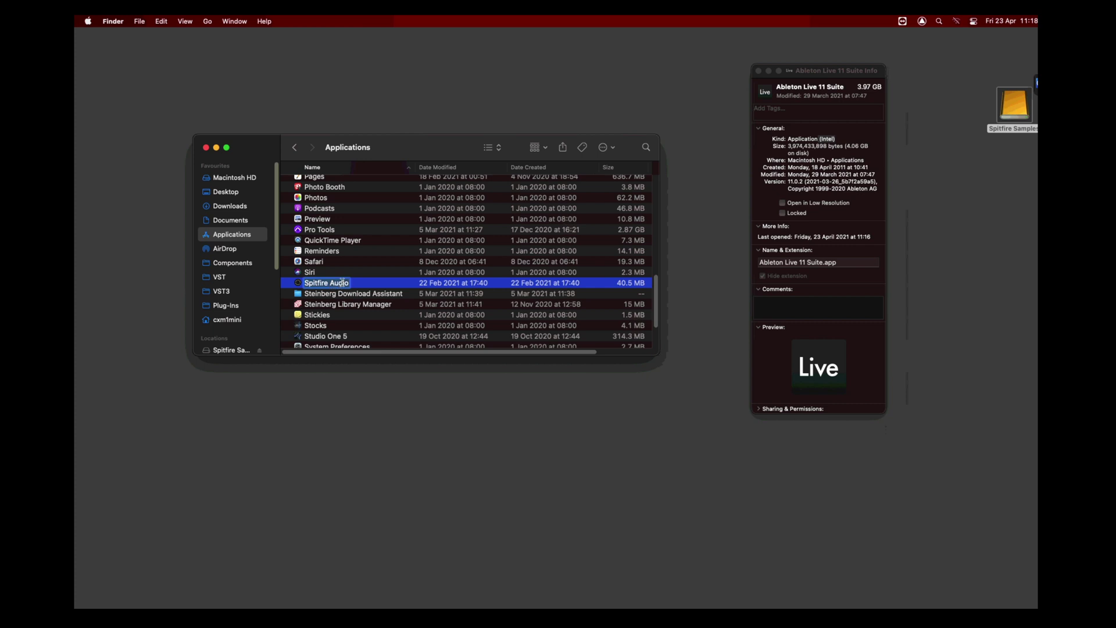
{"action": "left_click", "coordinate": [387, 285]}
{"action": "right_click", "coordinate": [388, 285]}
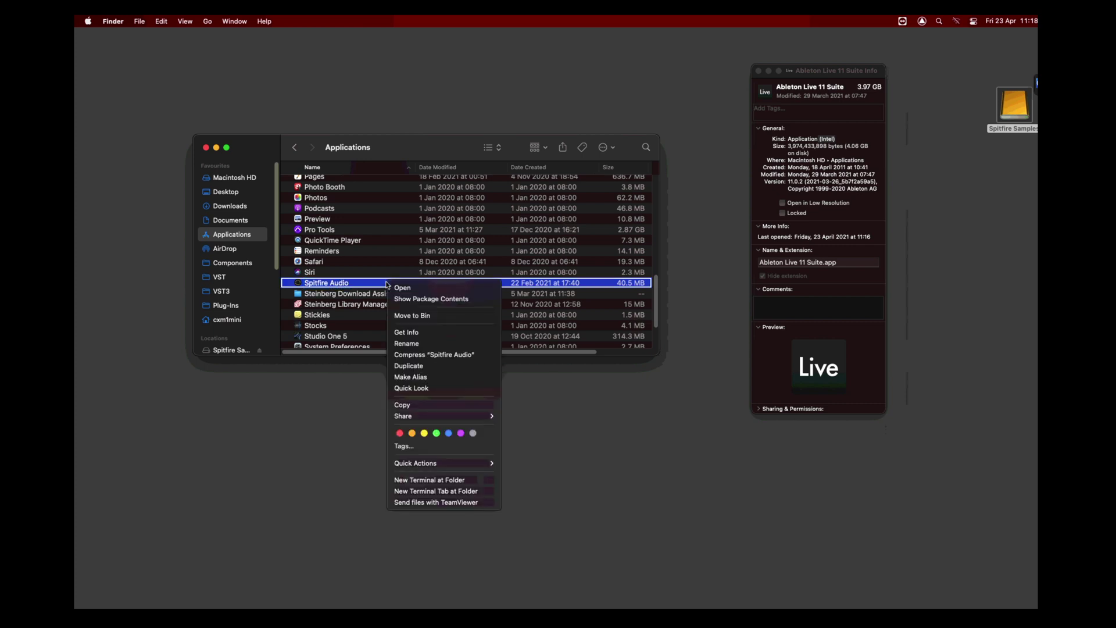
{"action": "left_click", "coordinate": [414, 335]}
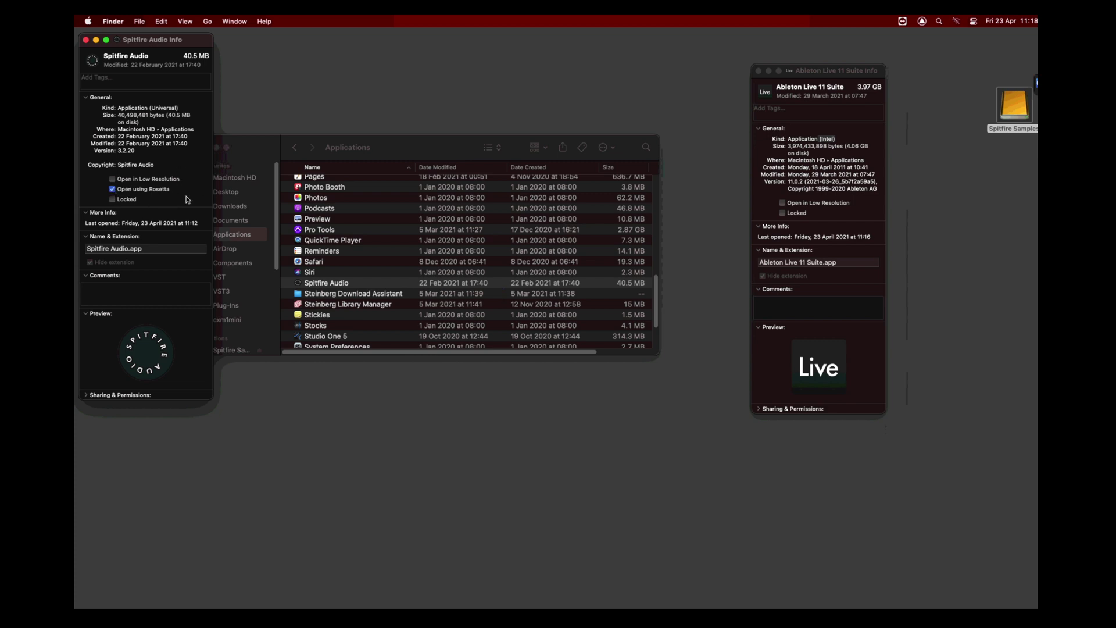
{"action": "key", "text": "super+w"}
Step: Launch the Spitfire Audio app and repair Originals - Mrs Mills Piano using the "Spitfire Originals - Mrs Mills Piano" folder
{"action": "scroll", "coordinate": [388, 289], "scroll_direction": "up", "scroll_amount": 1}
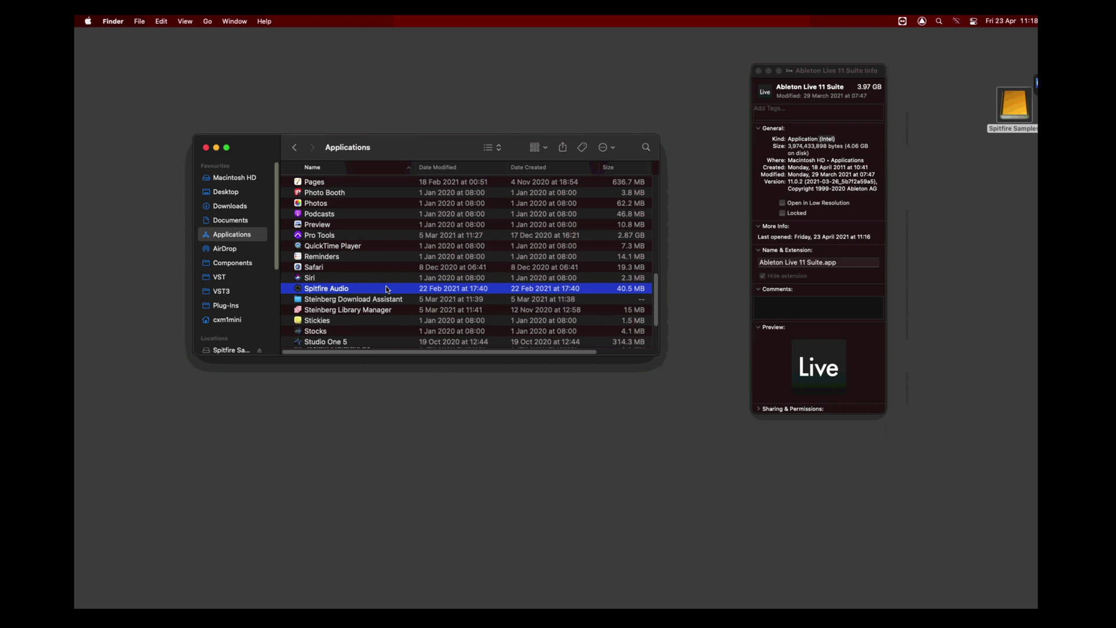
{"action": "scroll", "coordinate": [388, 289], "scroll_direction": "right", "scroll_amount": 1}
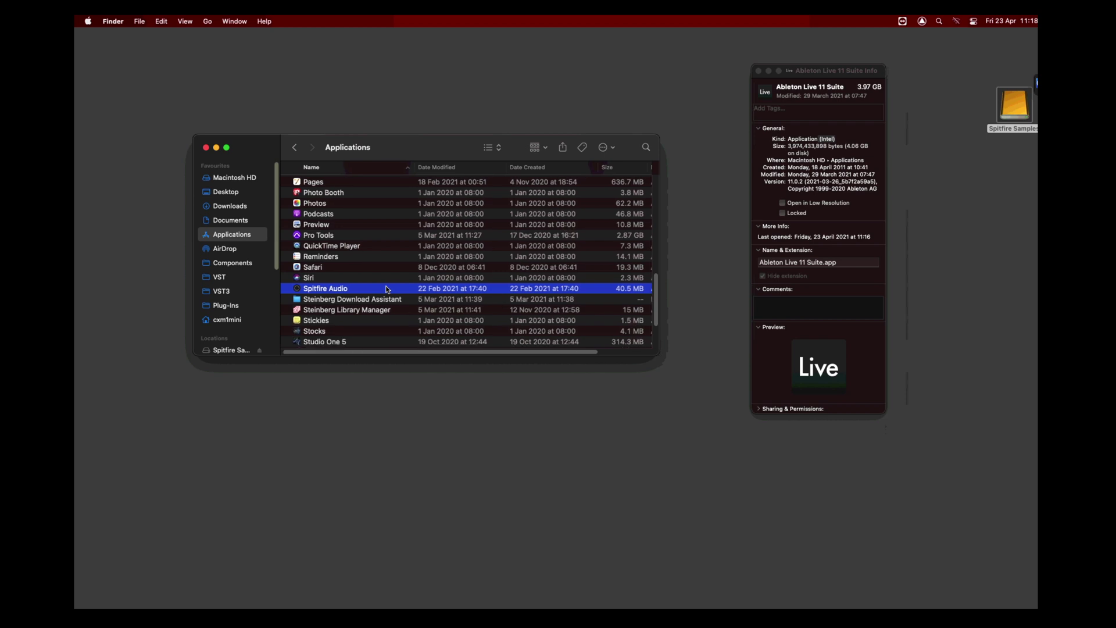
{"action": "double_click", "coordinate": [388, 289]}
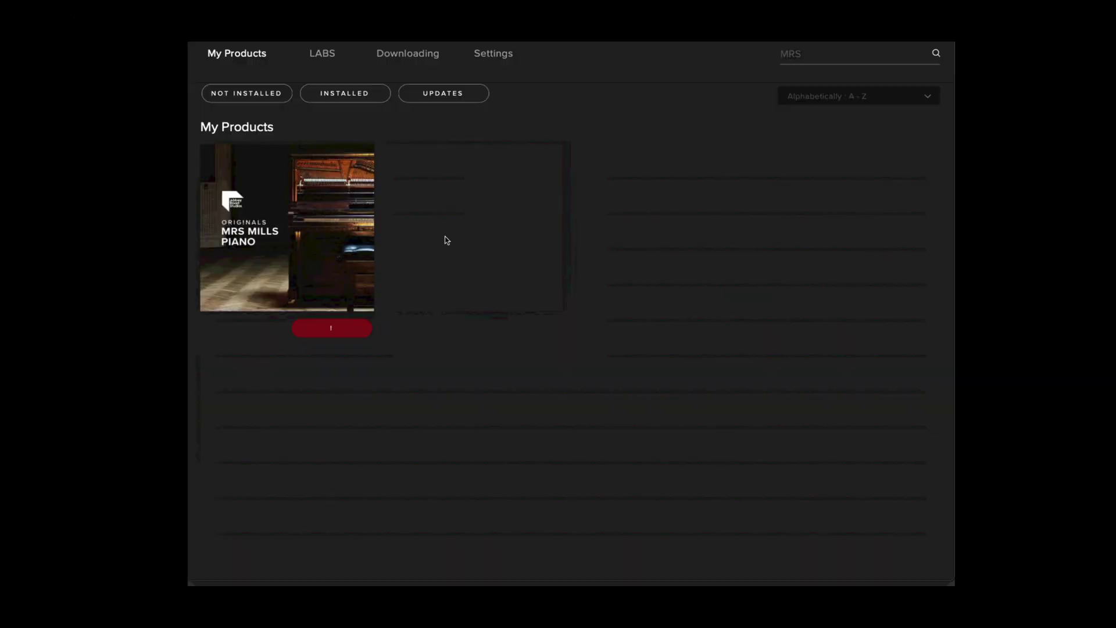
{"action": "left_click", "coordinate": [297, 242]}
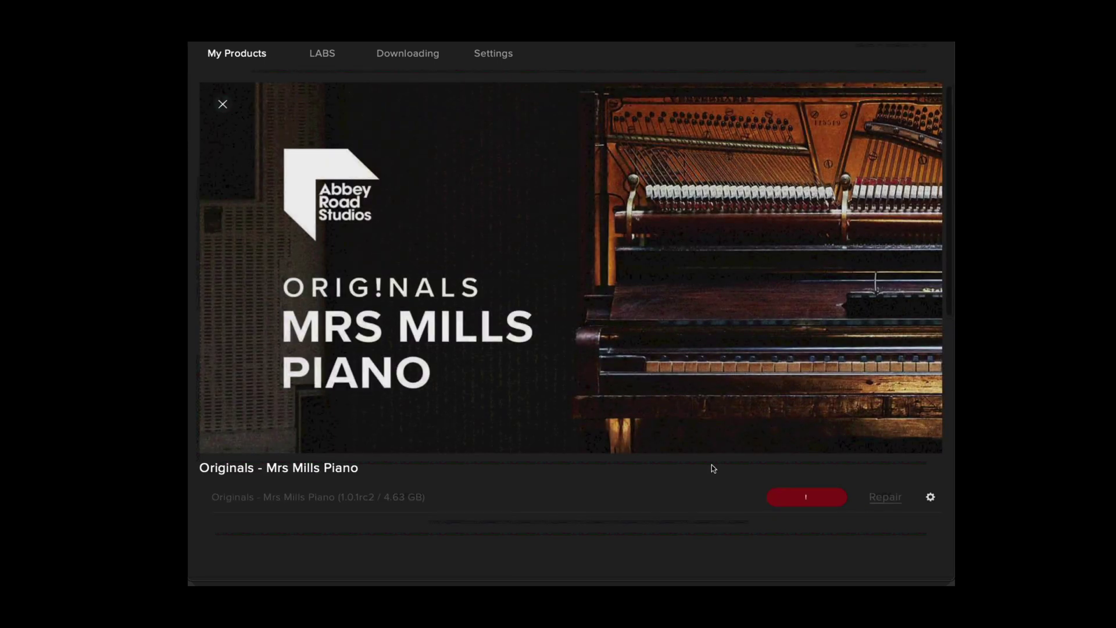
{"action": "left_click", "coordinate": [880, 499]}
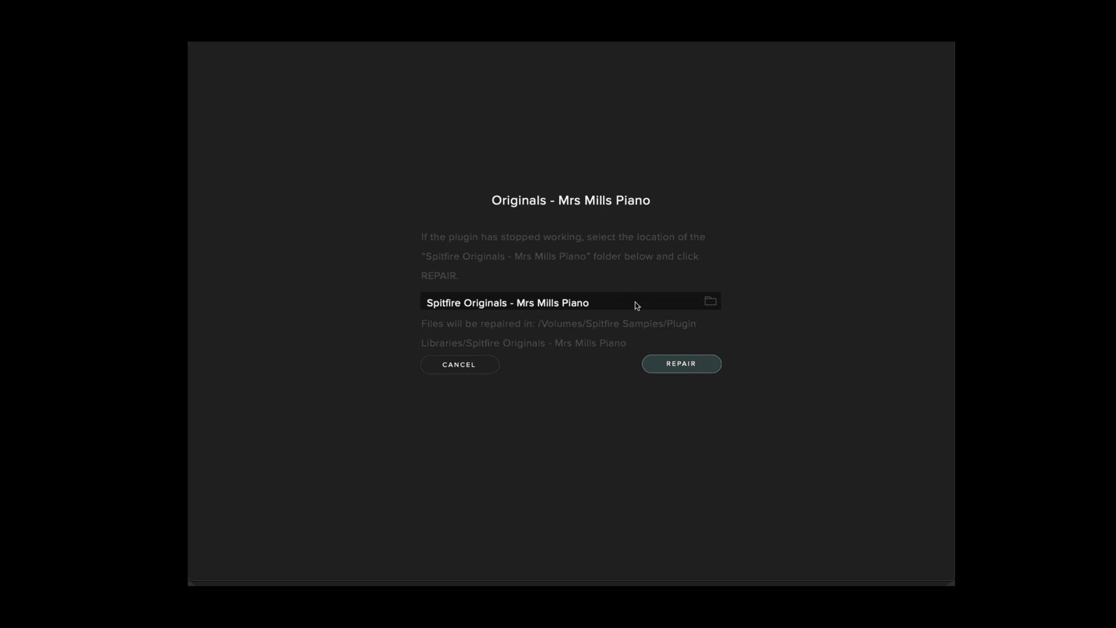
{"action": "left_click", "coordinate": [676, 364]}
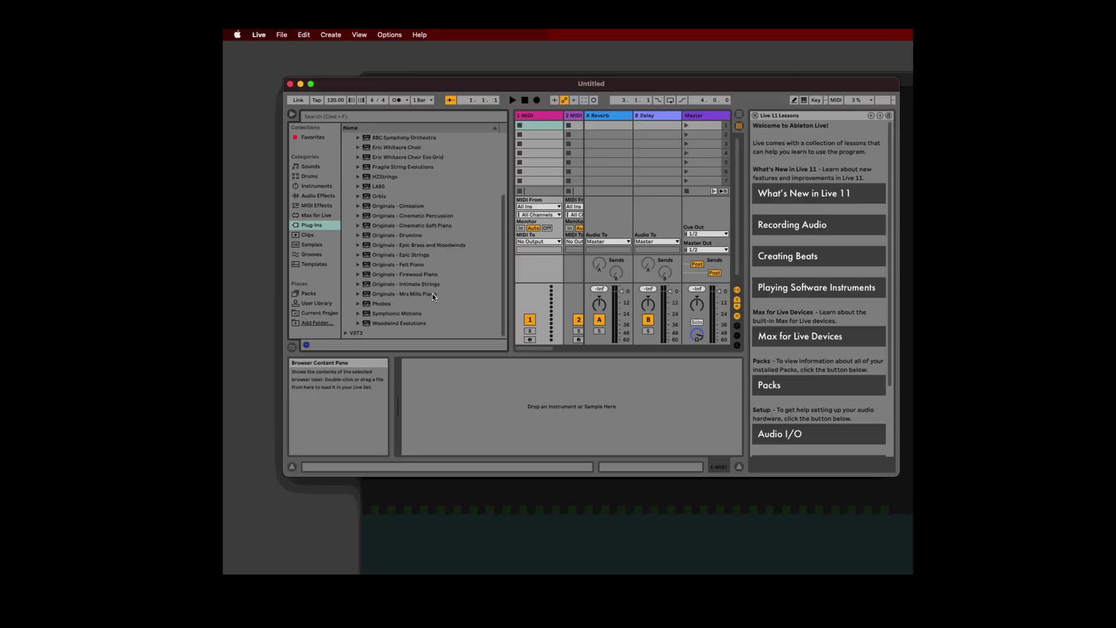
Step: Load the Originals - Mrs Mills Piano plug-in in Ableton Live and play a note on its keyboard
{"action": "left_click", "coordinate": [433, 295]}
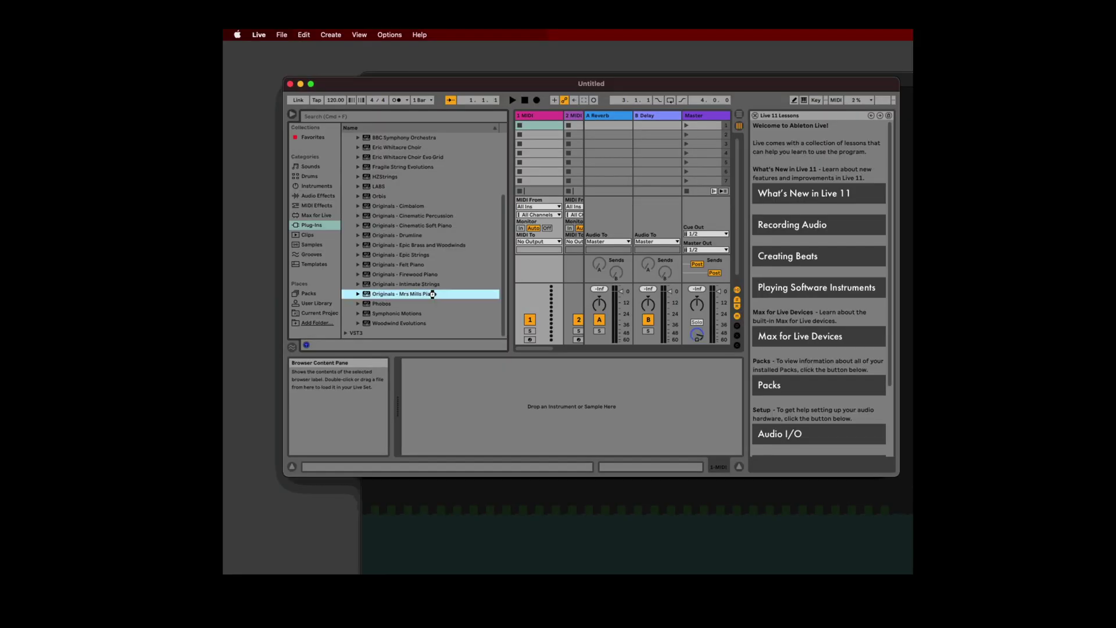
{"action": "double_click", "coordinate": [433, 295]}
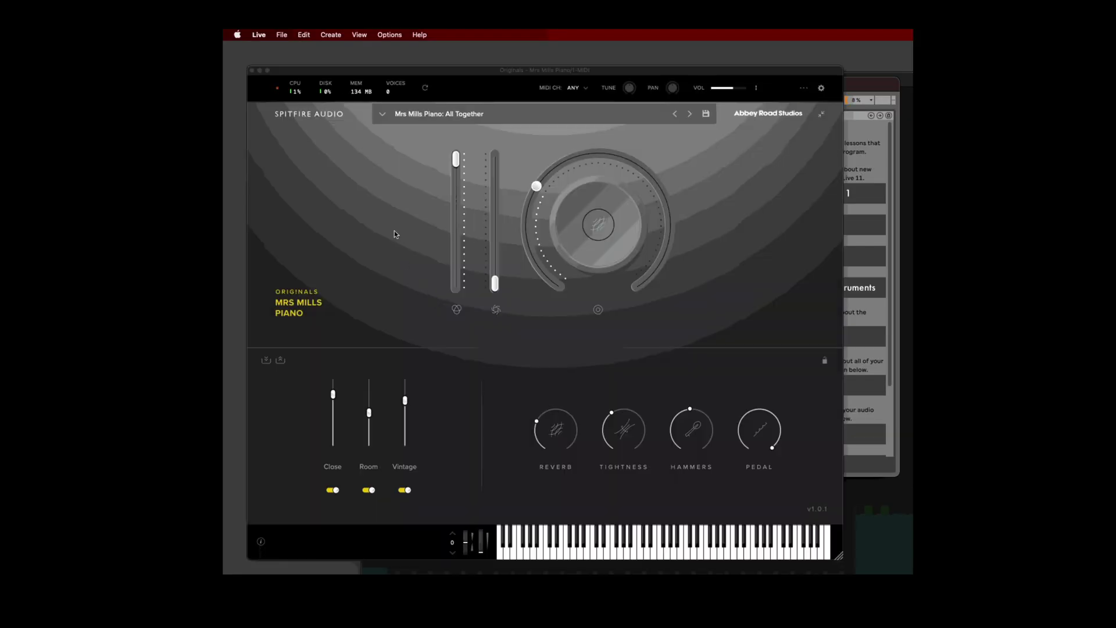
{"action": "left_click", "coordinate": [663, 556]}
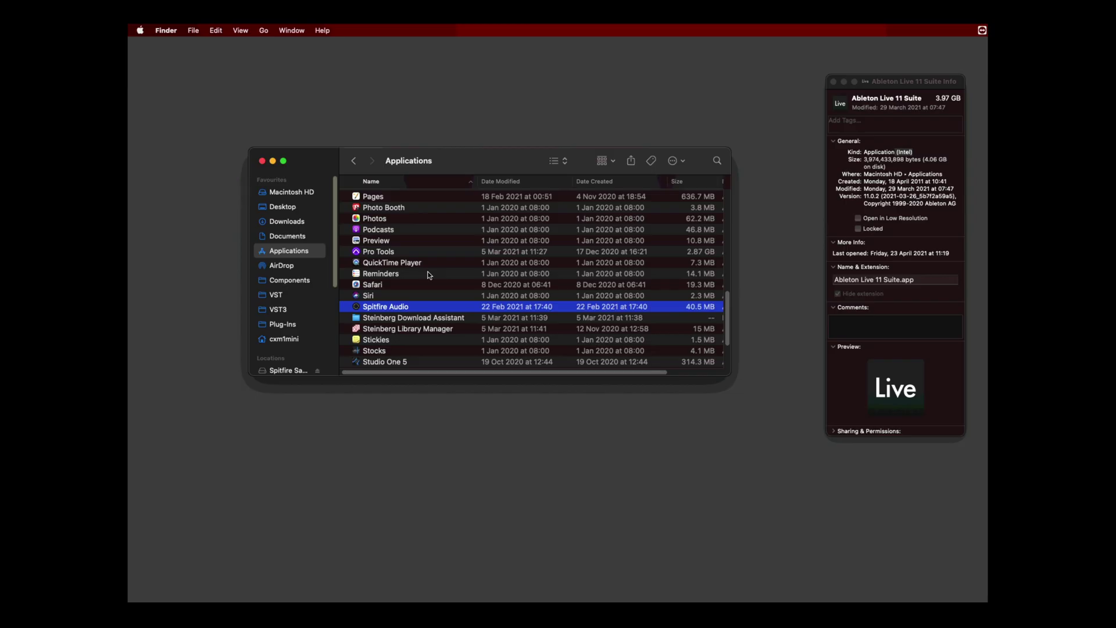
Step: Return to the Applications folder in Finder and show Logic Pro's file info to check its Rosetta setting
{"action": "scroll", "coordinate": [428, 275], "scroll_direction": "up", "scroll_amount": 10}
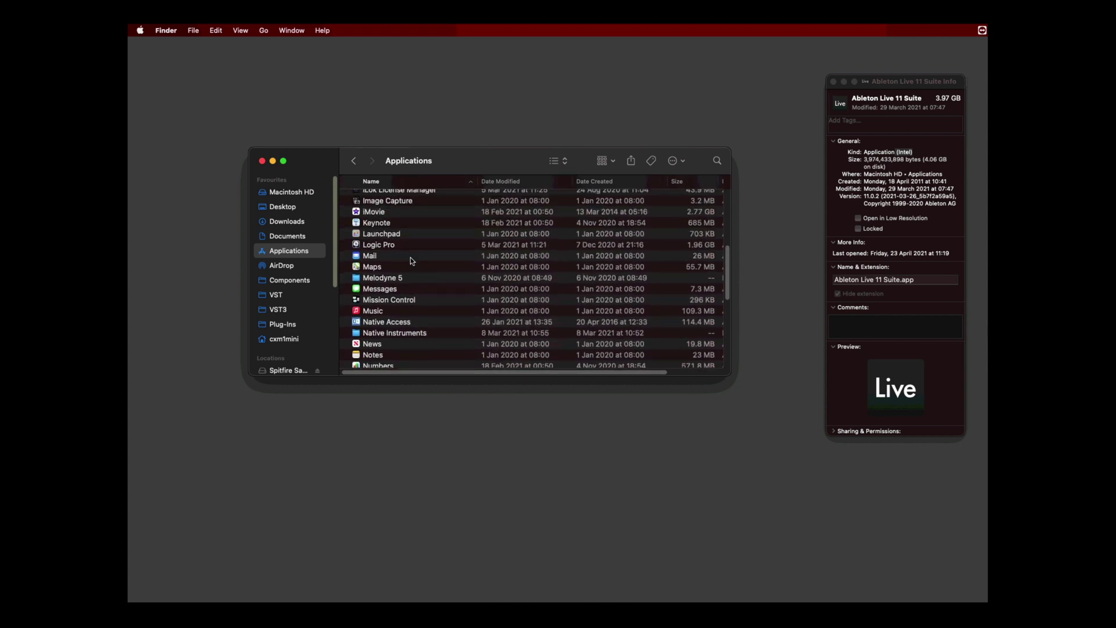
{"action": "left_click", "coordinate": [408, 247]}
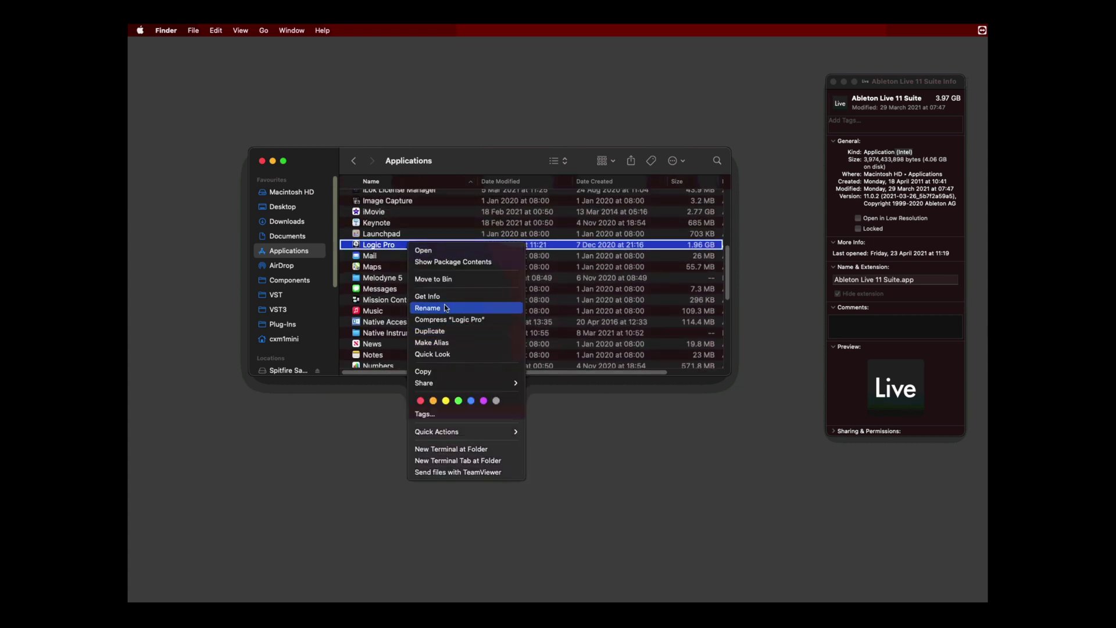
{"action": "left_click", "coordinate": [446, 298]}
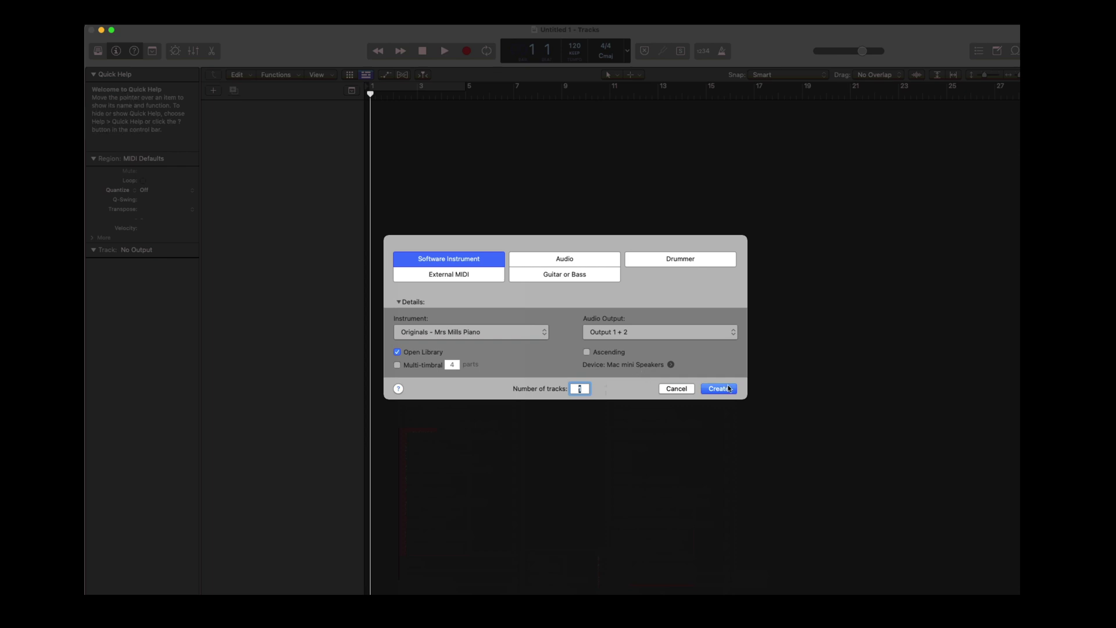
Step: Create one software instrument track in Logic Pro with Originals - Mrs Mills Piano and Output 1 + 2
{"action": "left_click", "coordinate": [729, 388]}
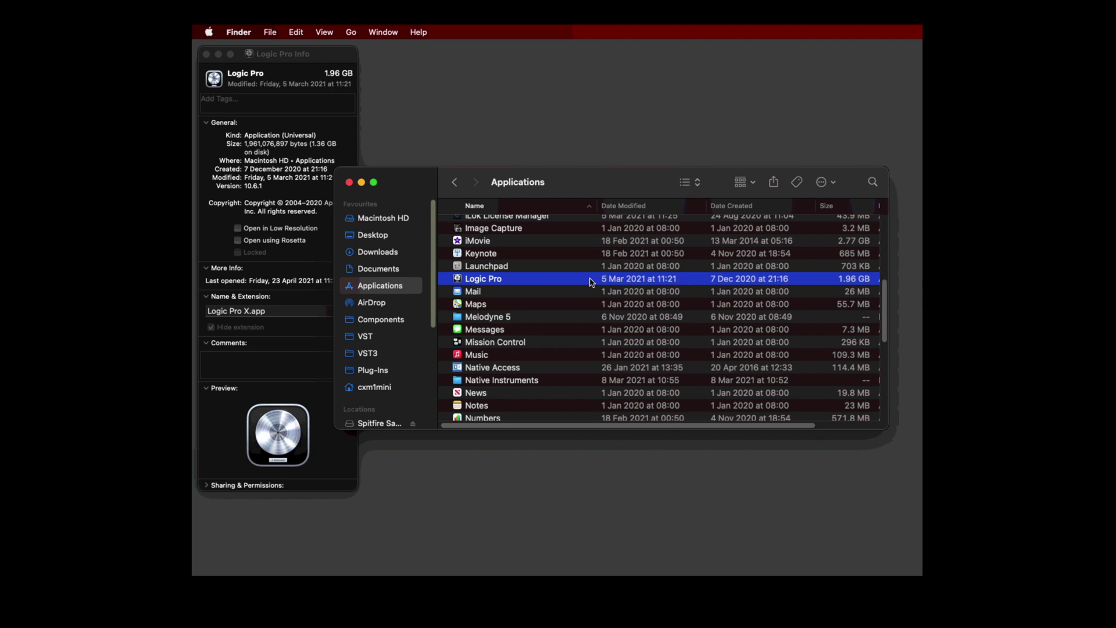
Step: Enable Open using Rosetta in Logic Pro's info window
{"action": "left_click", "coordinate": [290, 267]}
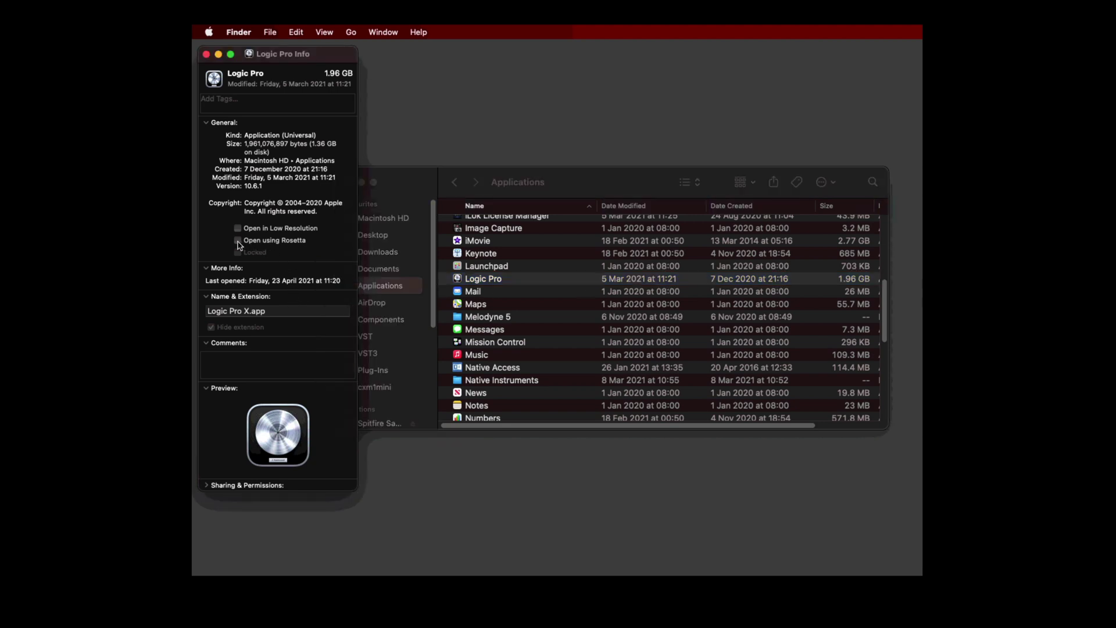
{"action": "left_click", "coordinate": [238, 241]}
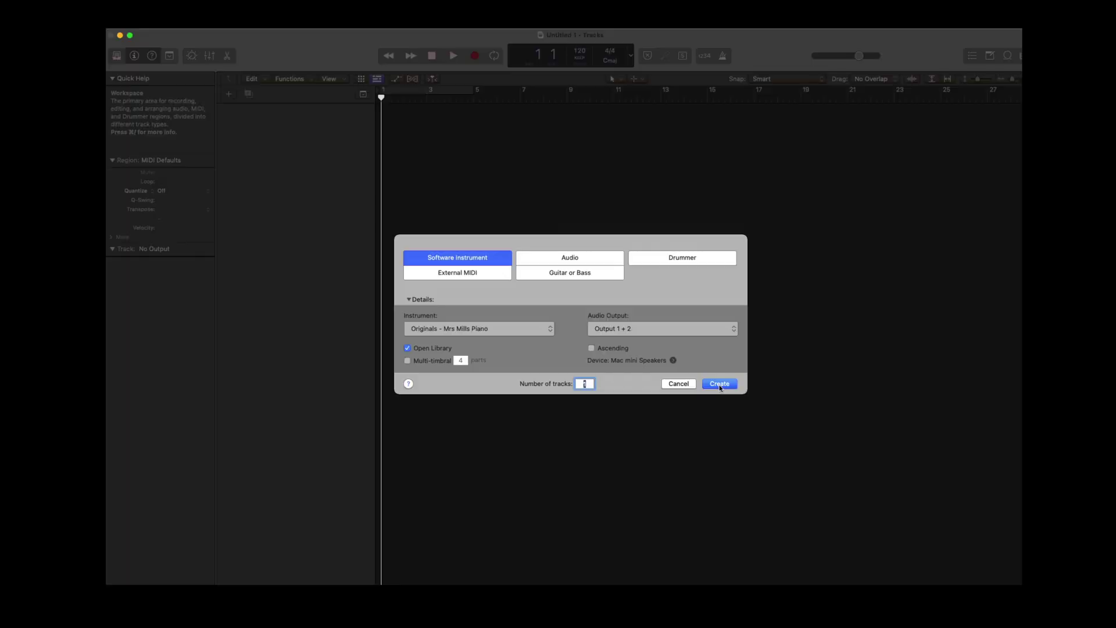
Step: Confirm the new software instrument track in Logic Pro and open its Originals plug-in from the Inst 1 channel strip
{"action": "left_click", "coordinate": [720, 385]}
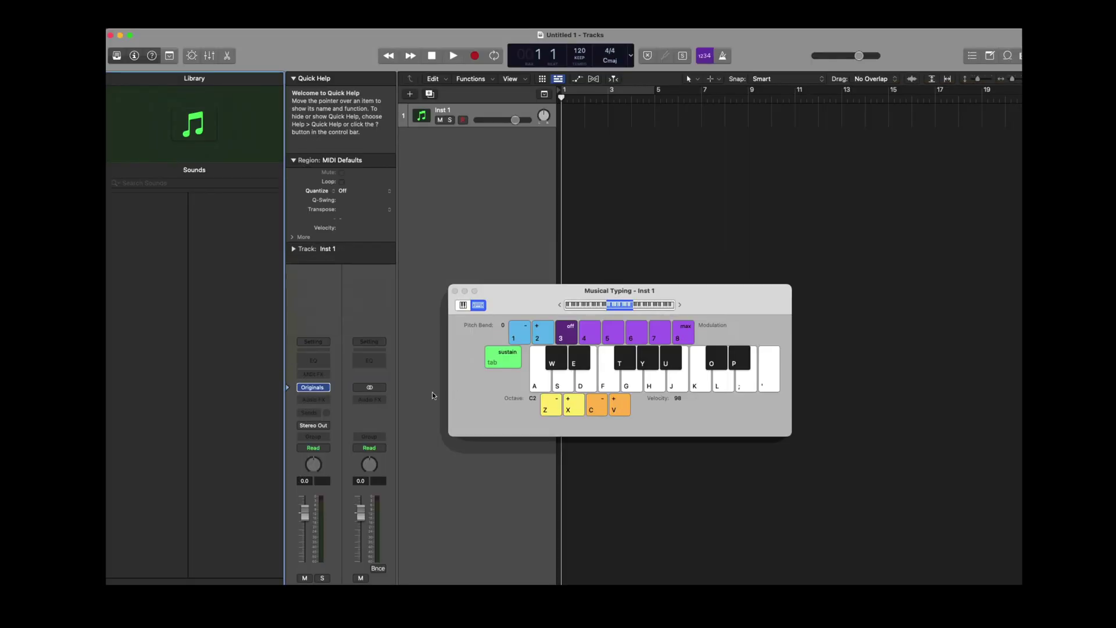
{"action": "left_click", "coordinate": [317, 388]}
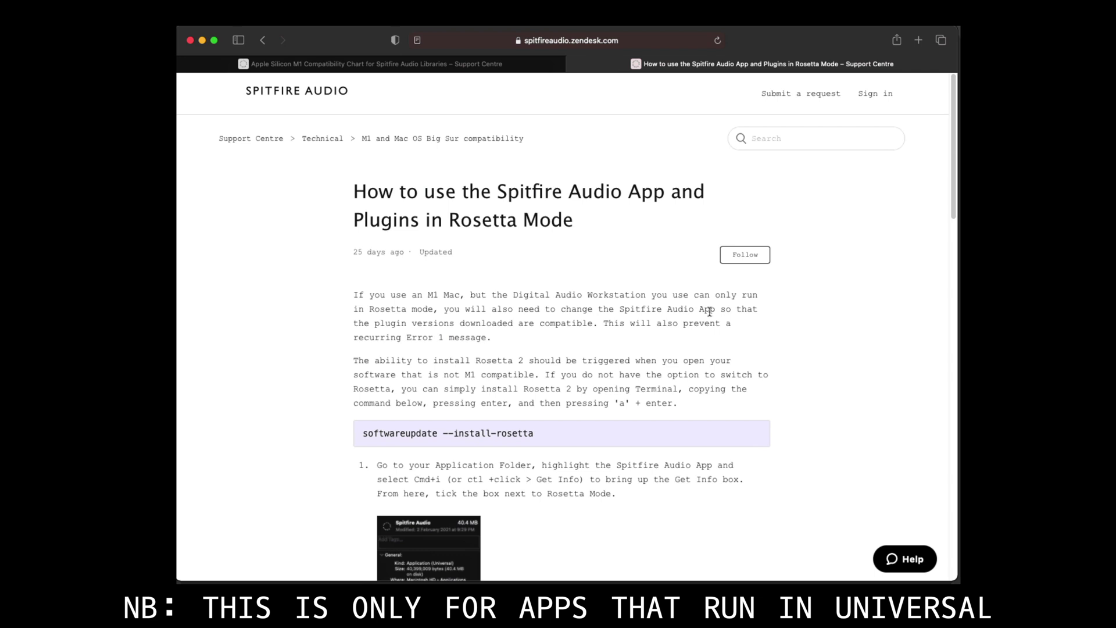
Step: Copy the command "softwareupdate --install-rosetta" from the Spitfire Audio support article on Rosetta Mode in Safari
{"action": "scroll", "coordinate": [710, 311], "scroll_direction": "down", "scroll_amount": 2}
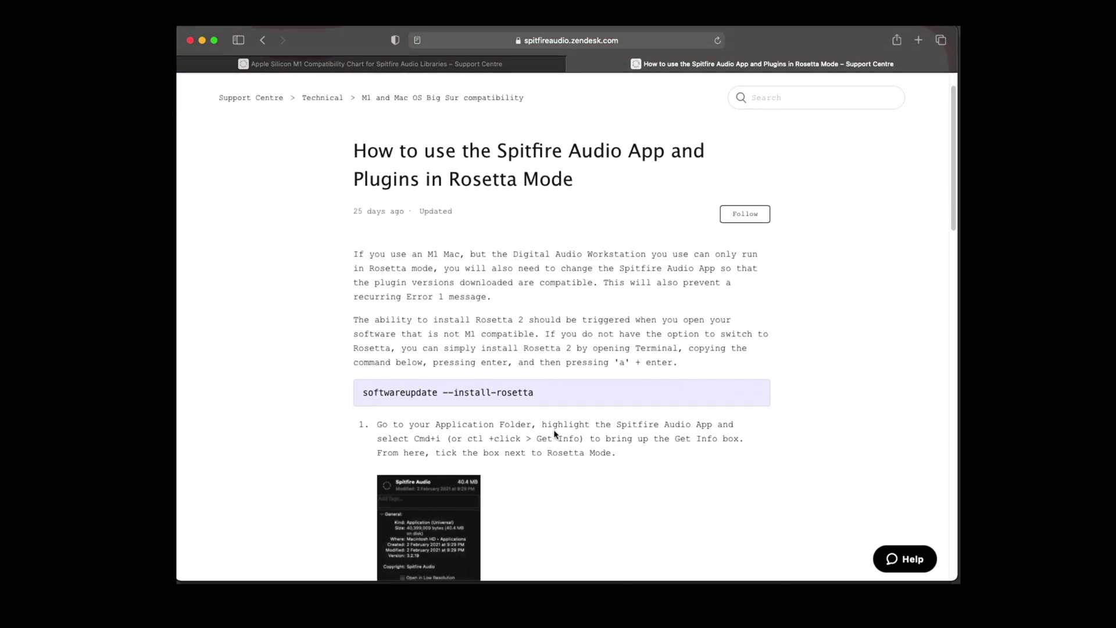
{"action": "scroll", "coordinate": [555, 407], "scroll_direction": "down", "scroll_amount": 1}
{"action": "scroll", "coordinate": [553, 400], "scroll_direction": "up", "scroll_amount": 1}
{"action": "left_click_drag", "start_coordinate": [545, 399], "coordinate": [361, 393]}
{"action": "key", "text": "super+c"}
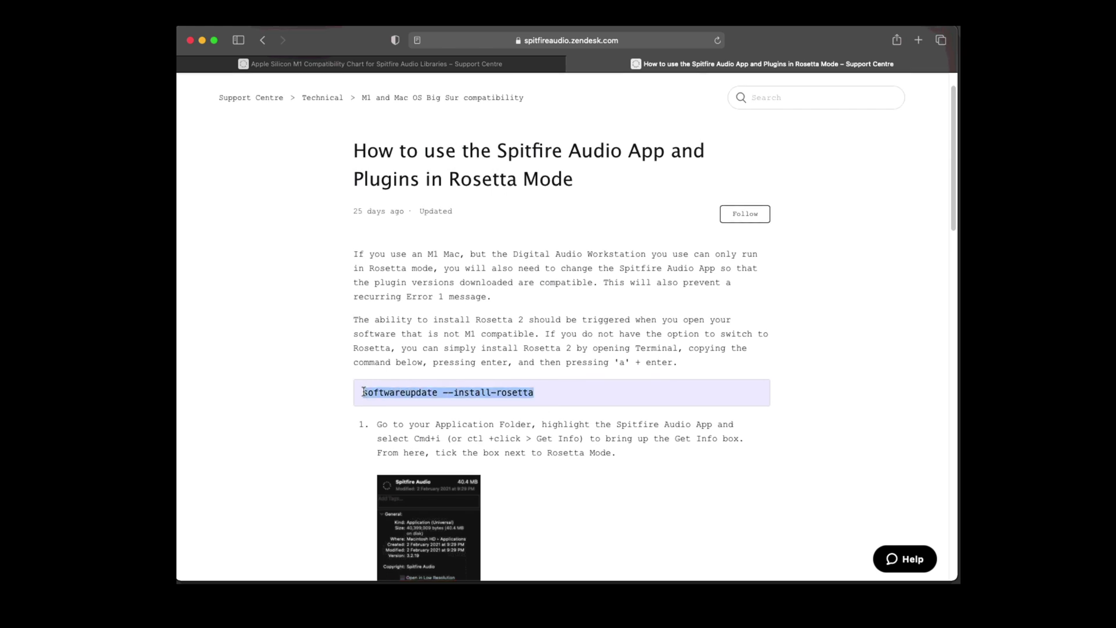
{"action": "right_click", "coordinate": [490, 394]}
{"action": "left_click", "coordinate": [517, 433]}
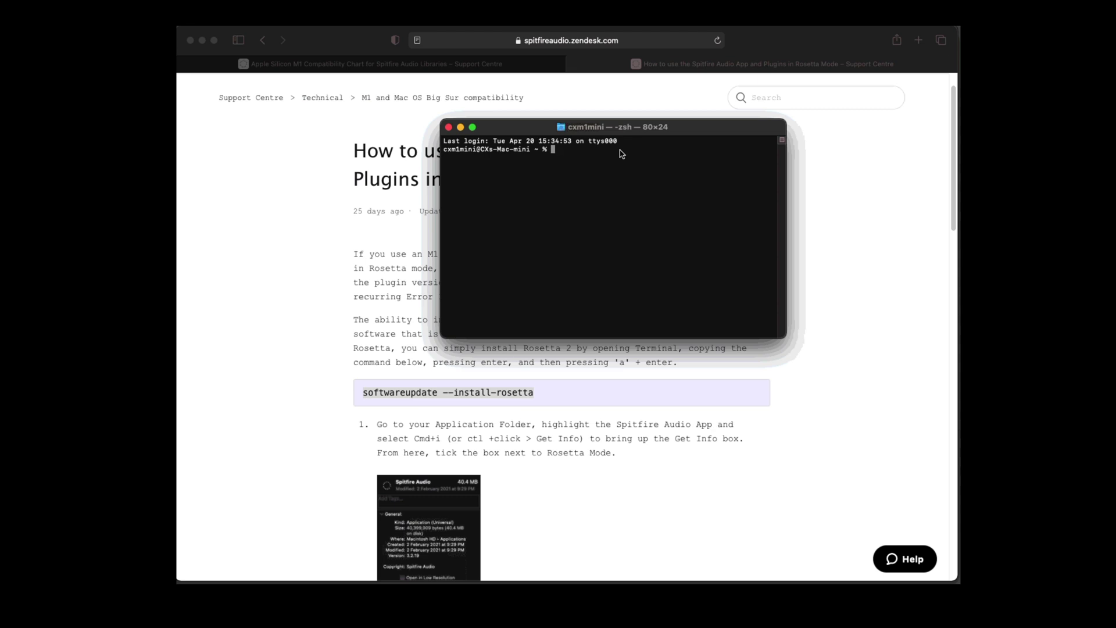
Step: Run "softwareupdate --install-rosetta" in Terminal and accept the software license agreement with "a"
{"action": "key", "text": "super+v"}
{"action": "key", "text": "Return"}
{"action": "type", "text": "a"}
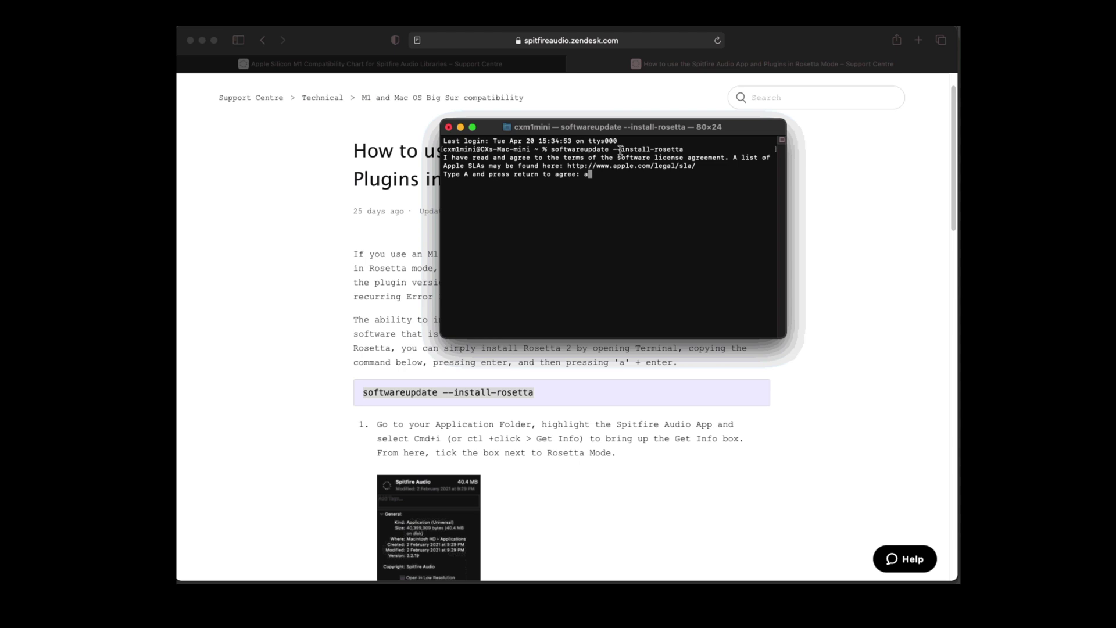
{"action": "key", "text": "Return"}
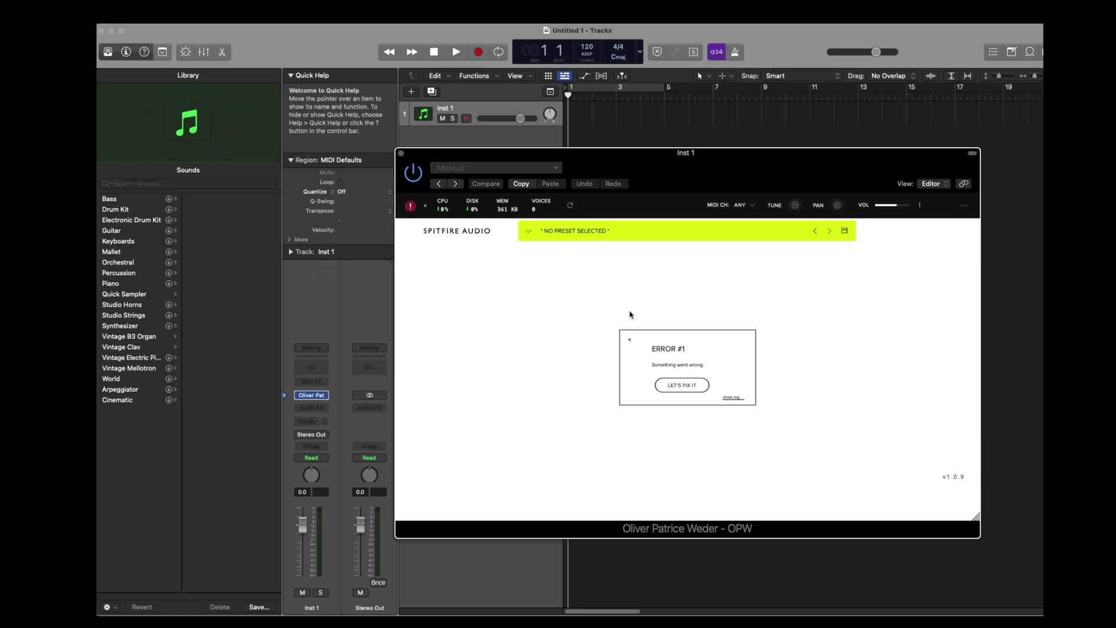
Step: Quit Logic Pro and turn off Open using Rosetta in the Spitfire Audio app's Finder info
{"action": "left_click", "coordinate": [140, 22]}
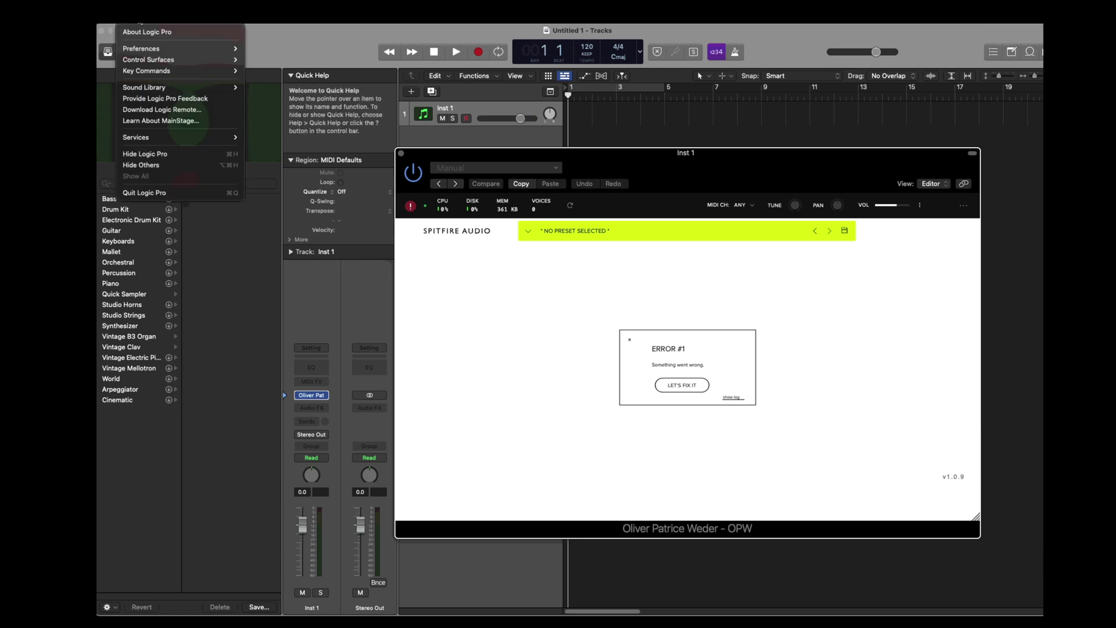
{"action": "left_click", "coordinate": [185, 193]}
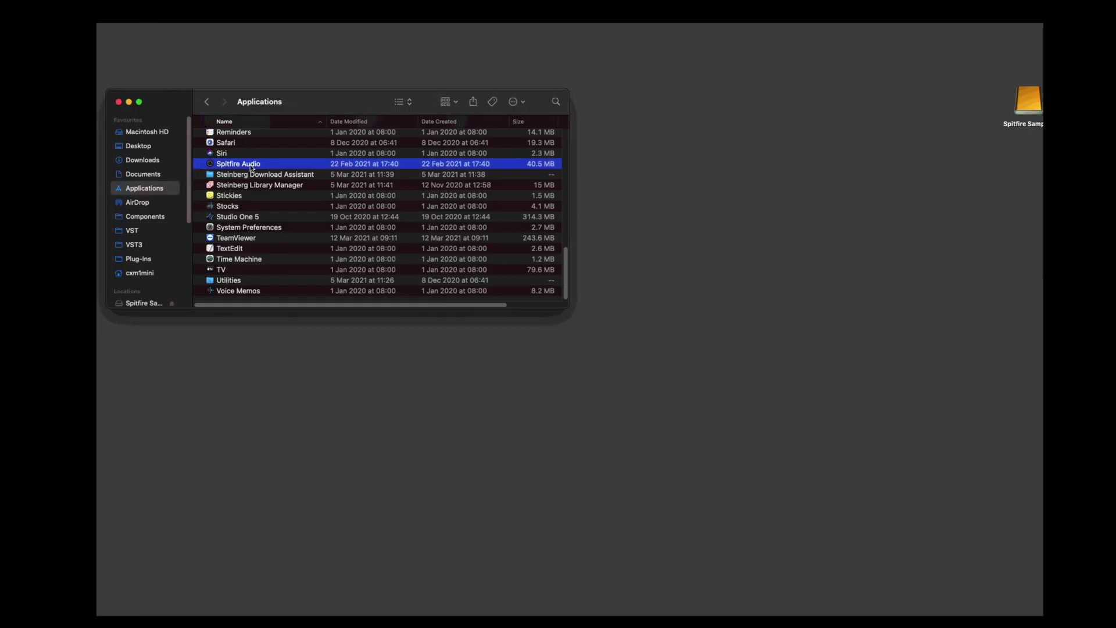
{"action": "right_click", "coordinate": [268, 166]}
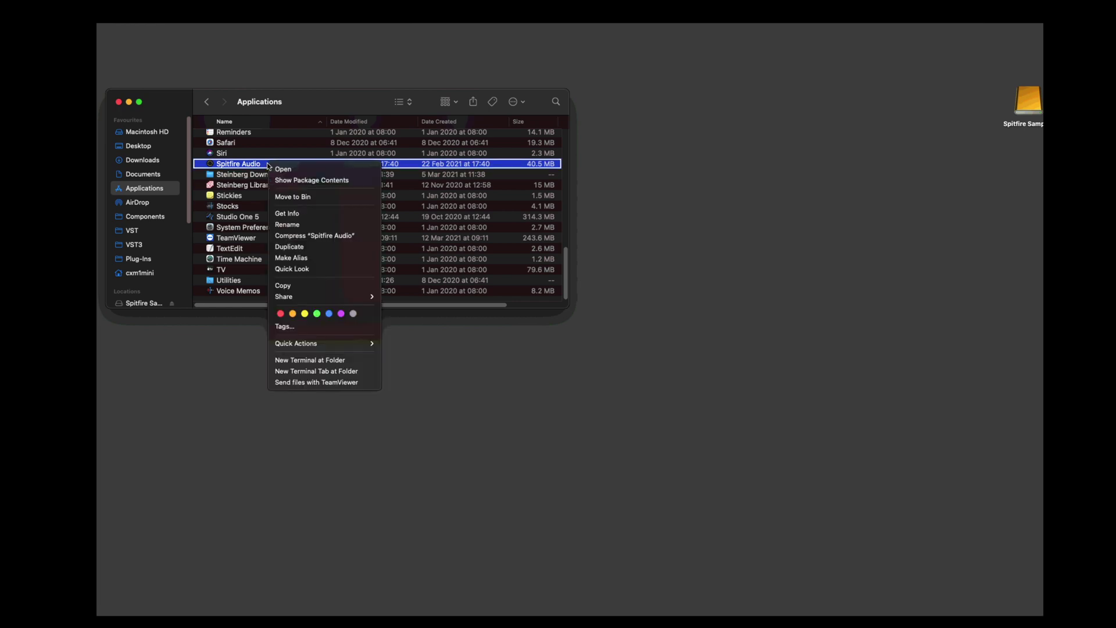
{"action": "left_click", "coordinate": [298, 214]}
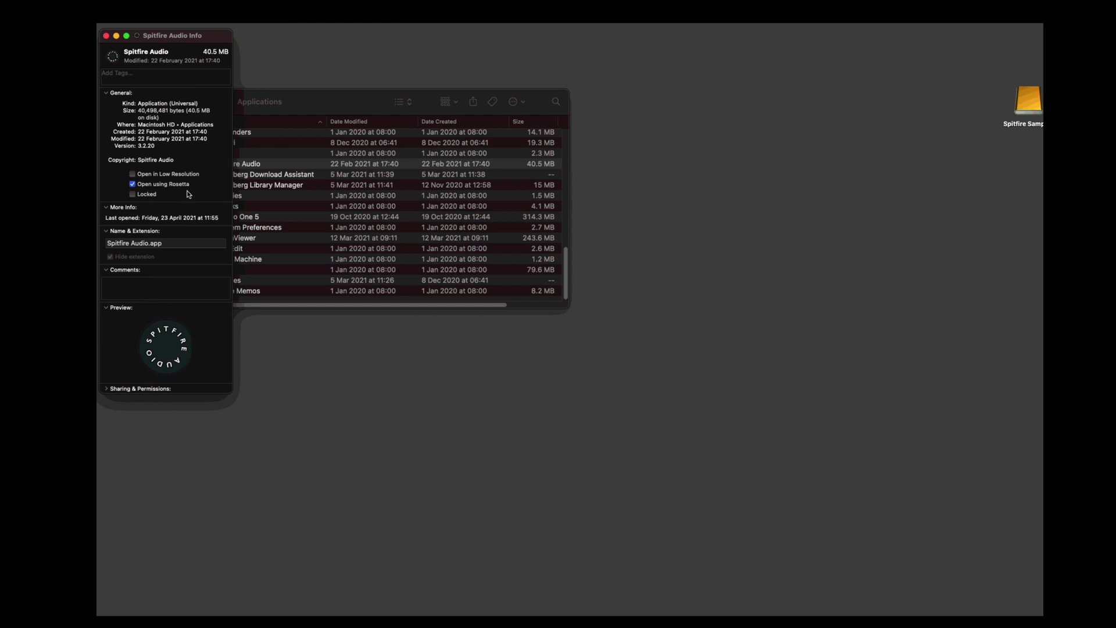
{"action": "left_click", "coordinate": [133, 185]}
{"action": "key", "text": "super+w"}
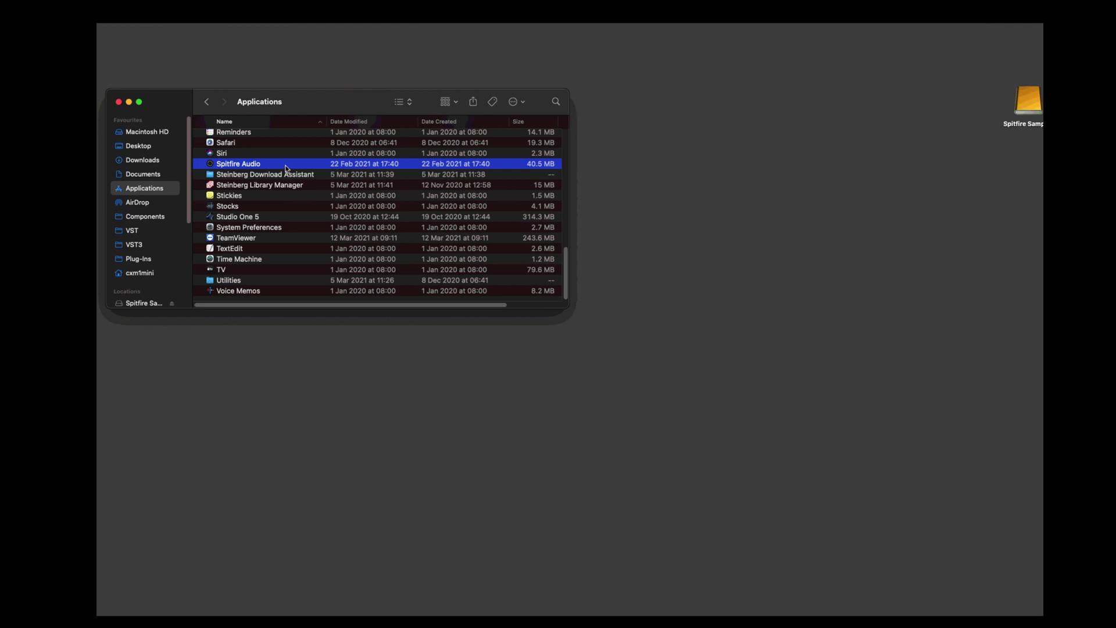
Step: Launch the Spitfire Audio app and repair the OPW library using its existing SA Recordings folder under Plugin Libraries
{"action": "double_click", "coordinate": [285, 168]}
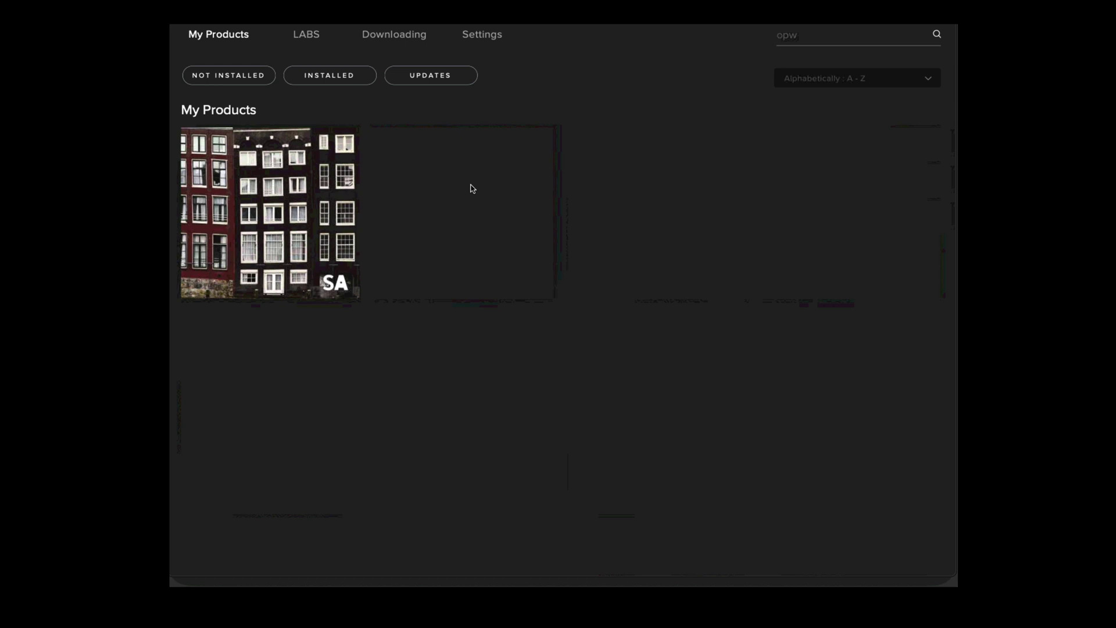
{"action": "left_click", "coordinate": [323, 203]}
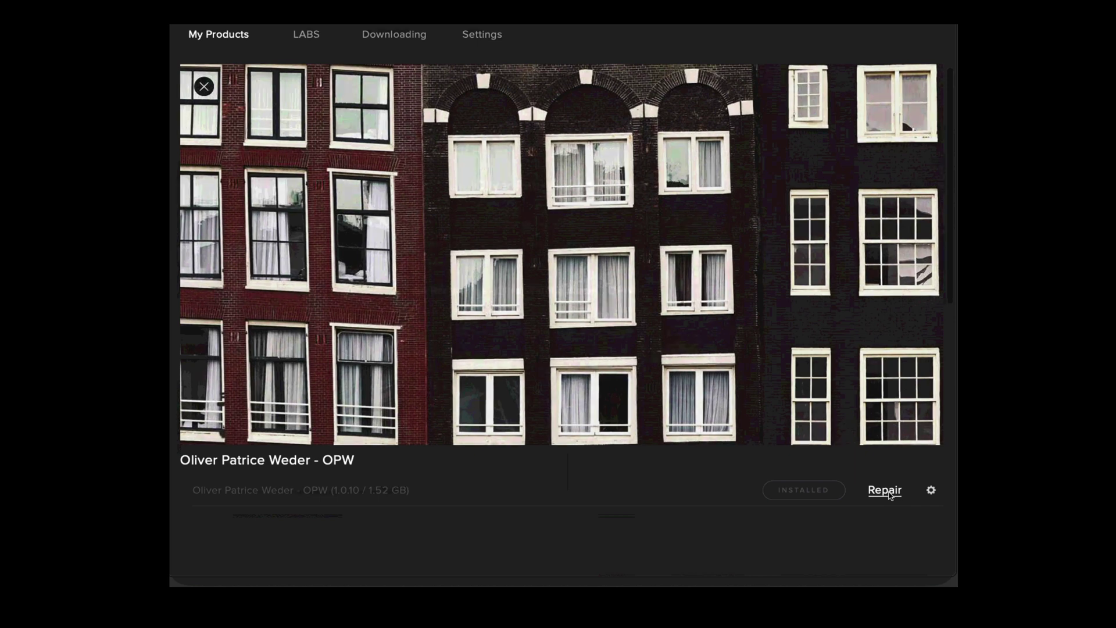
{"action": "left_click", "coordinate": [885, 490]}
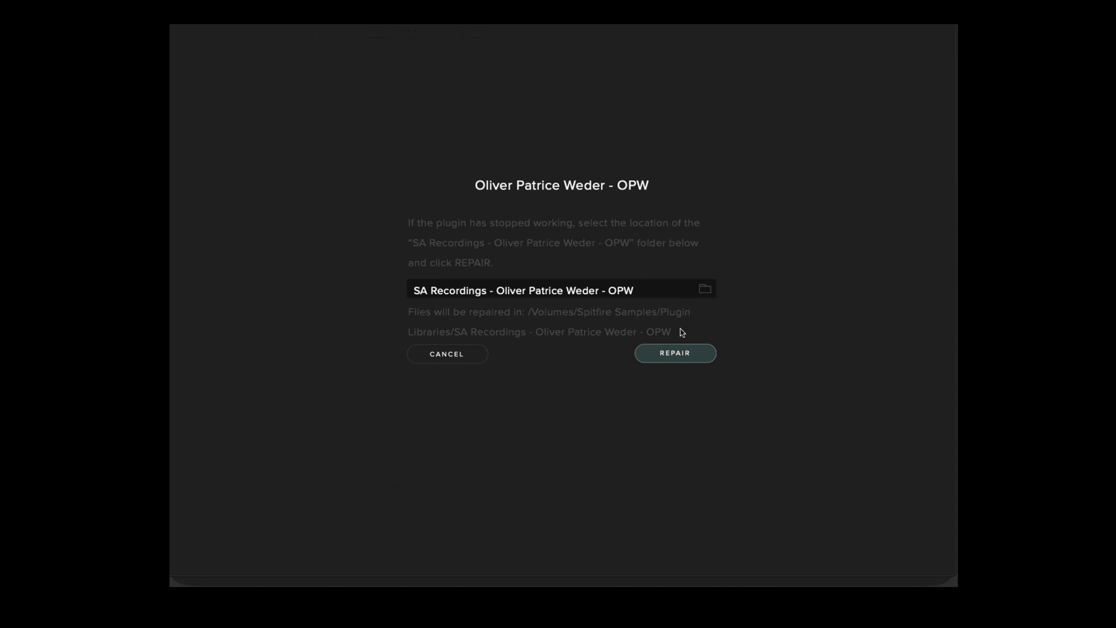
{"action": "left_click", "coordinate": [681, 358]}
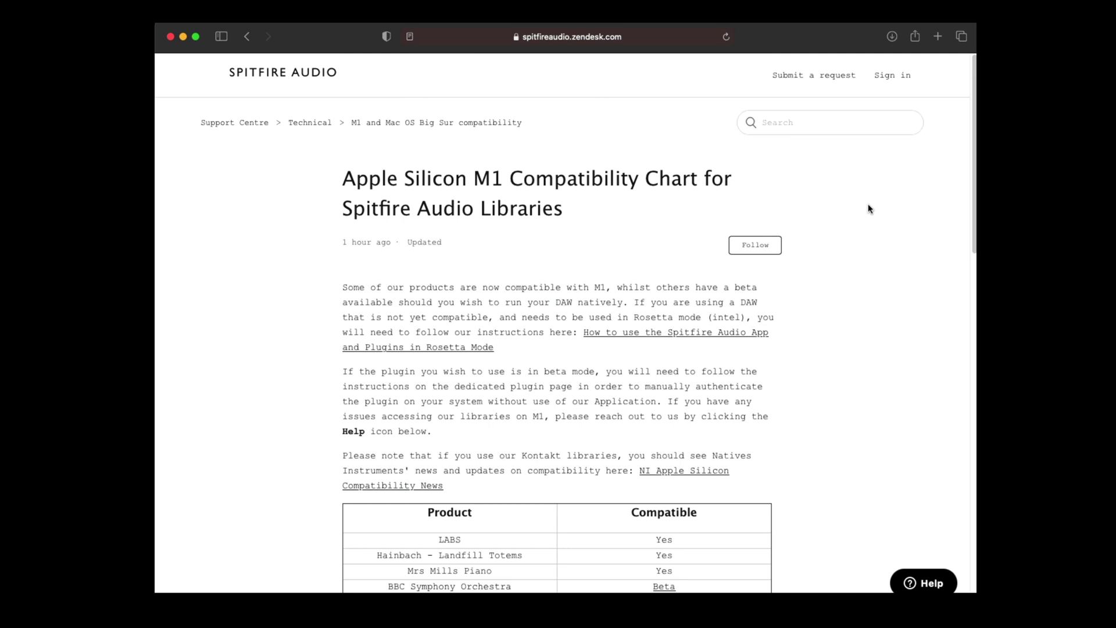
Step: Find OPW in Spitfire Audio's Apple Silicon M1 compatibility chart in Safari and open its Beta page
{"action": "scroll", "coordinate": [869, 208], "scroll_direction": "down", "scroll_amount": 5}
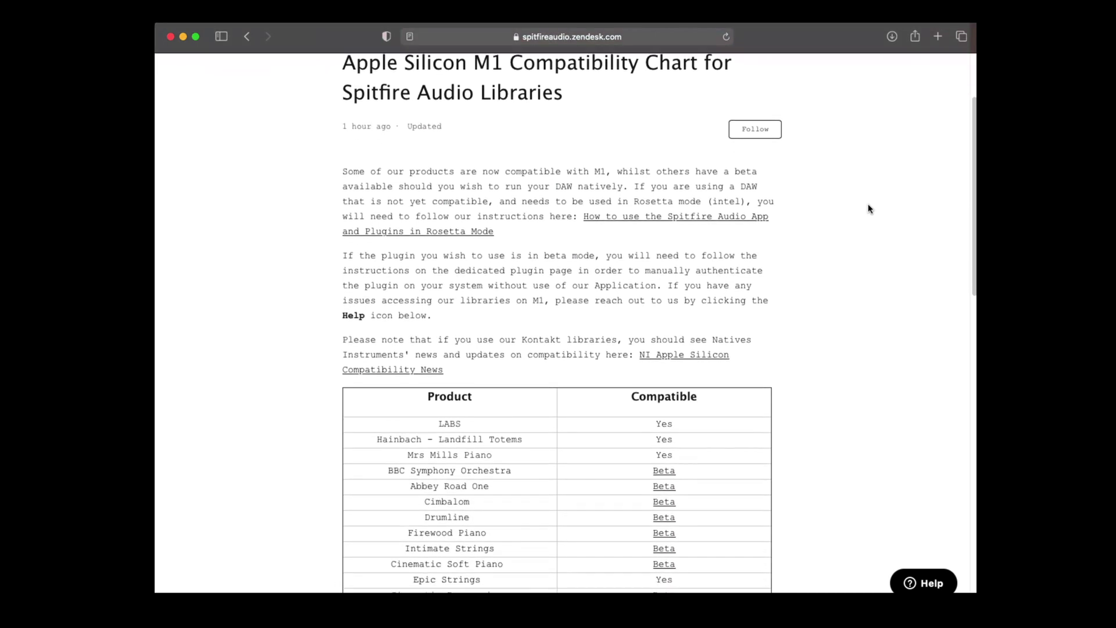
{"action": "scroll", "coordinate": [869, 208], "scroll_direction": "down", "scroll_amount": 3}
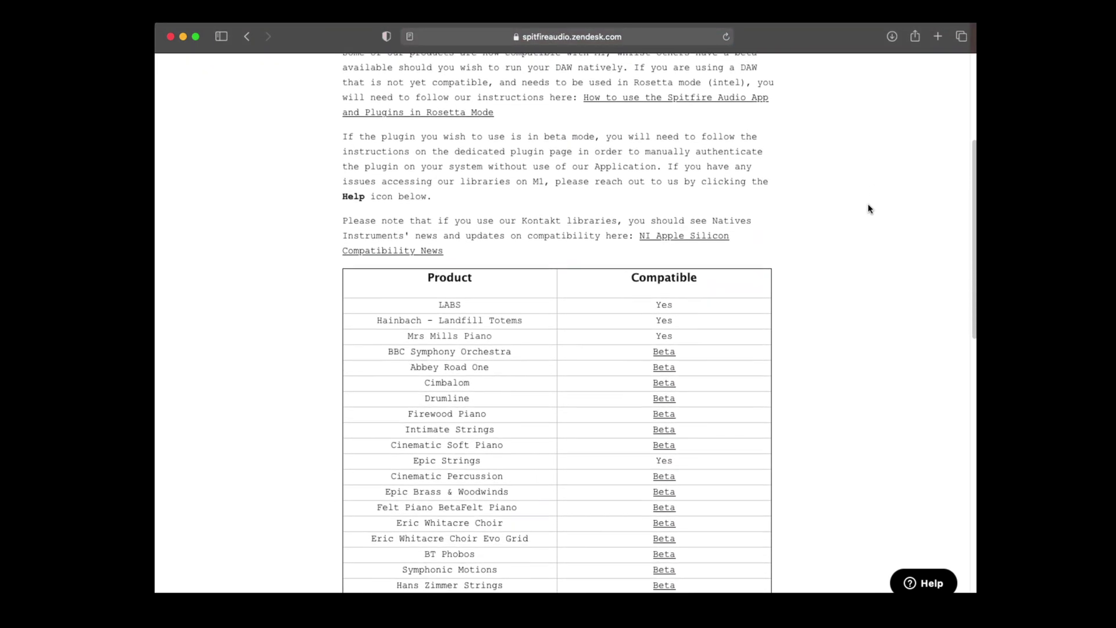
{"action": "scroll", "coordinate": [869, 208], "scroll_direction": "down", "scroll_amount": 3}
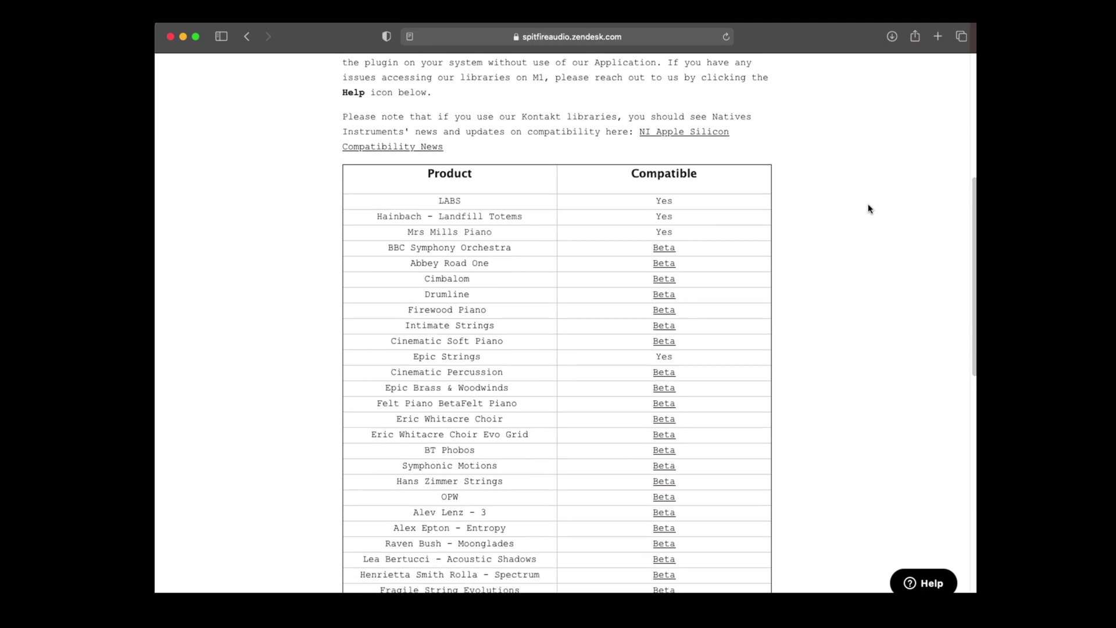
{"action": "scroll", "coordinate": [869, 209], "scroll_direction": "down", "scroll_amount": 1}
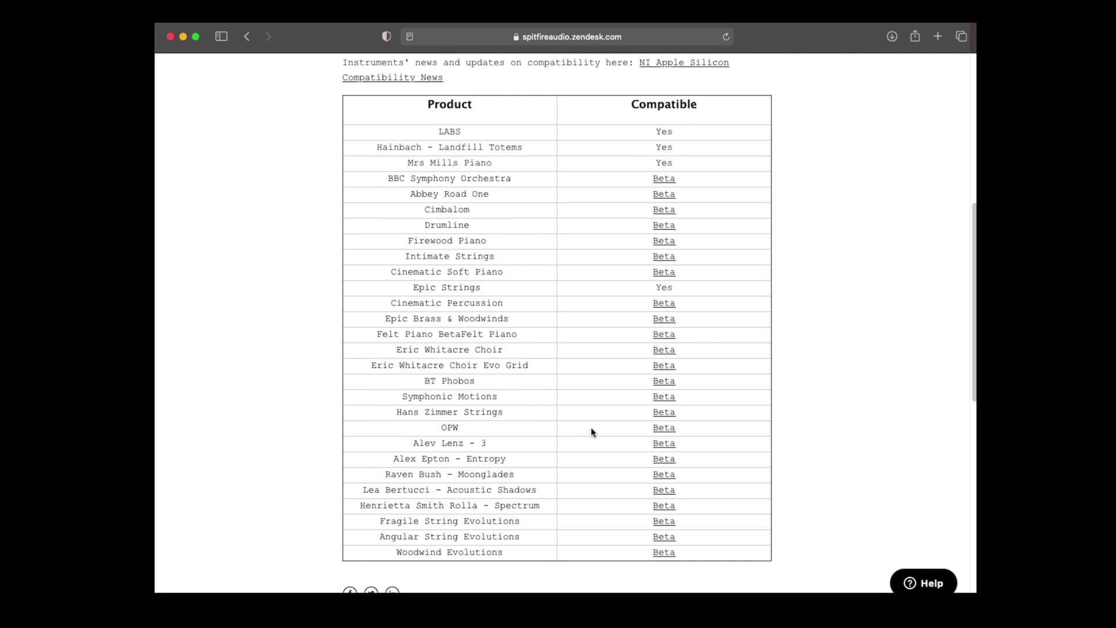
{"action": "left_click", "coordinate": [664, 429]}
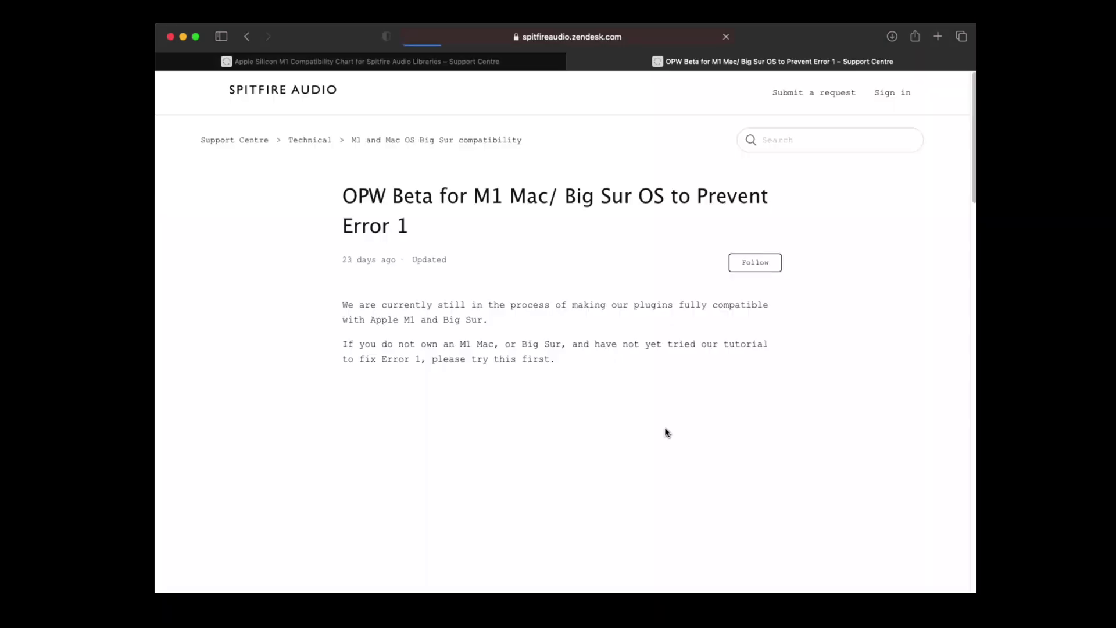
Step: Follow the SA Recordings - OPW Plugin Betas link to WeTransfer and download the OPW beta archive
{"action": "scroll", "coordinate": [797, 393], "scroll_direction": "down", "scroll_amount": 5}
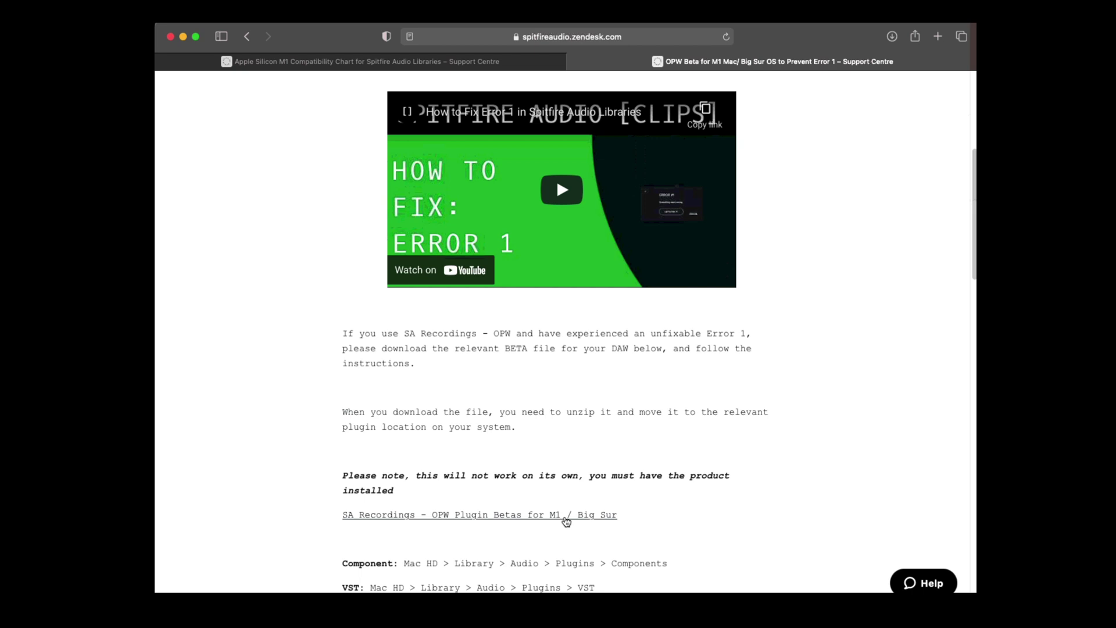
{"action": "left_click", "coordinate": [565, 522]}
{"action": "scroll", "coordinate": [323, 397], "scroll_direction": "down", "scroll_amount": 3}
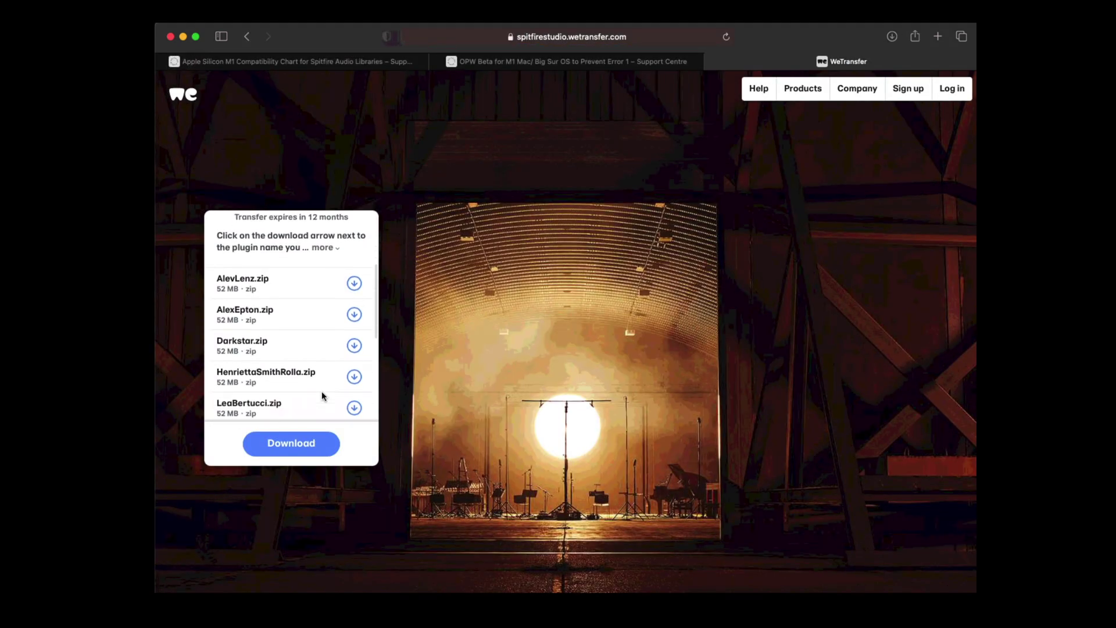
{"action": "left_click", "coordinate": [354, 405]}
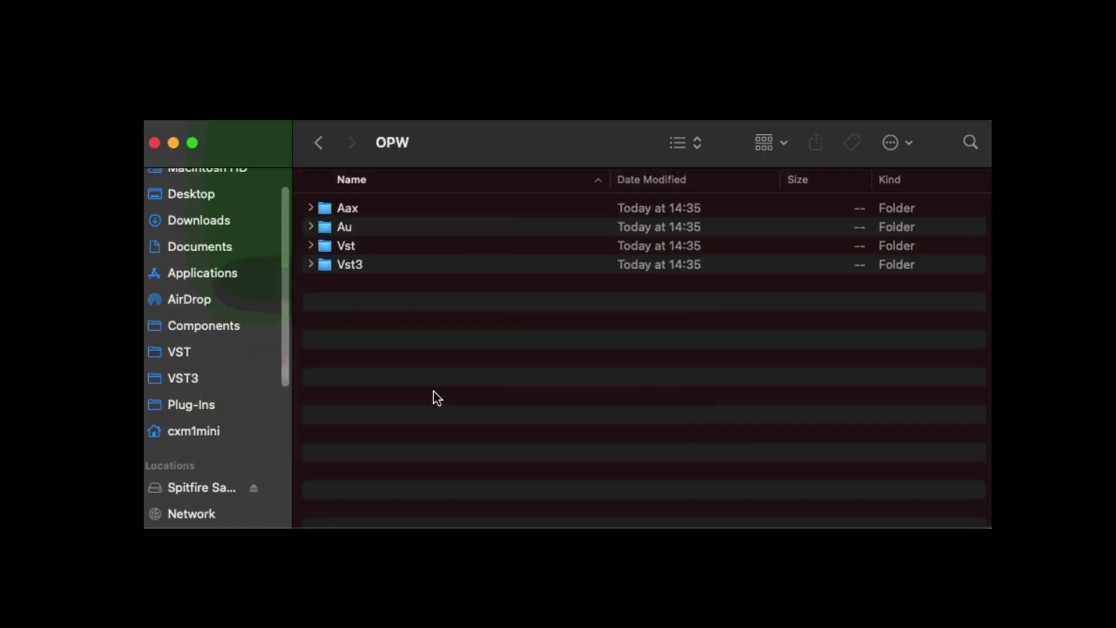
Step: Open the Au folder inside the downloaded OPW folder in Finder and unzip the plug-in archive
{"action": "left_click", "coordinate": [388, 249]}
{"action": "left_click", "coordinate": [389, 264]}
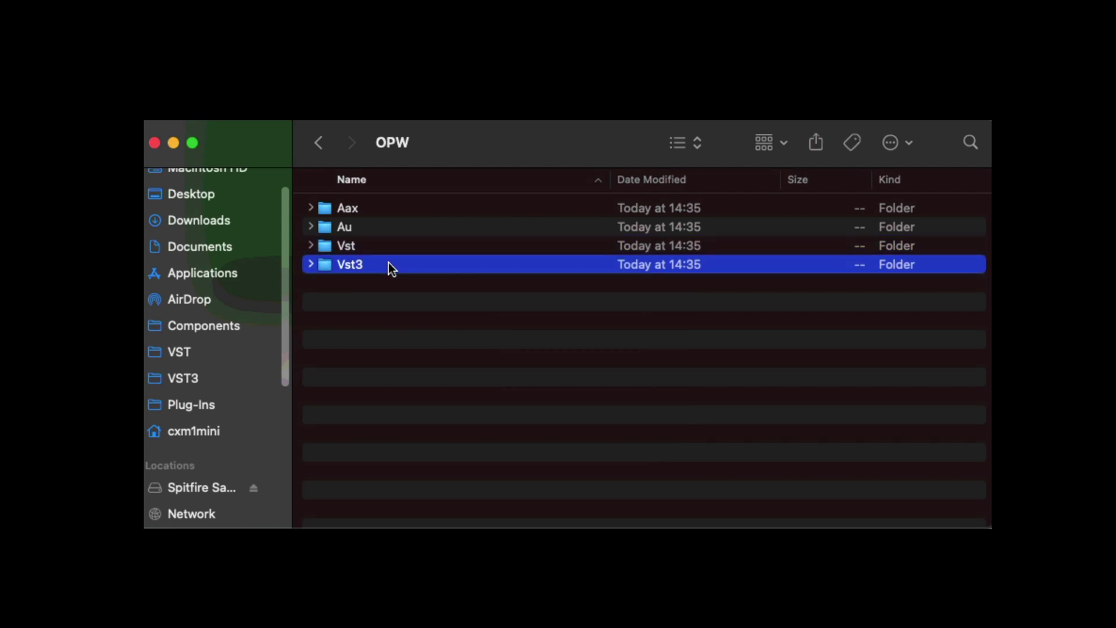
{"action": "left_click", "coordinate": [381, 232]}
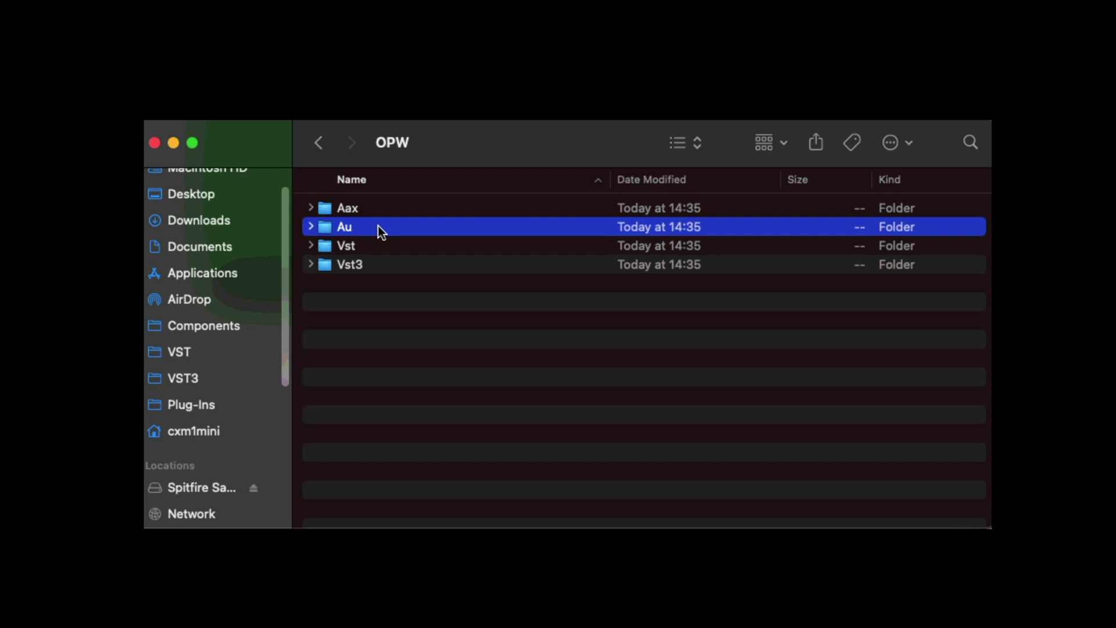
{"action": "double_click", "coordinate": [378, 225]}
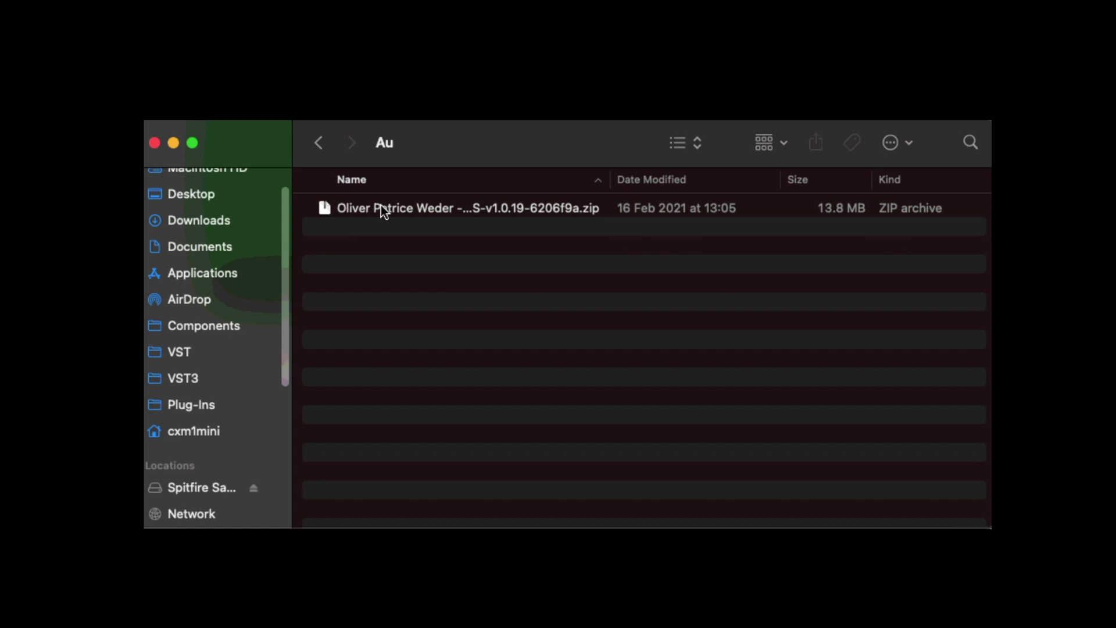
{"action": "double_click", "coordinate": [381, 207]}
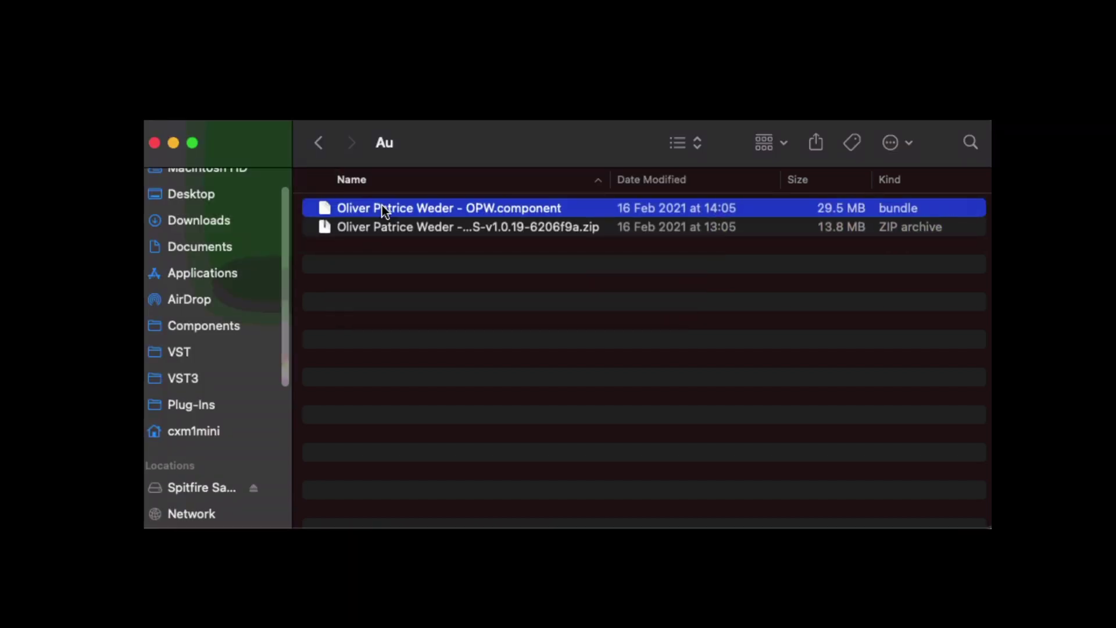
Step: Go to the Components folder in Macintosh HD > Library > Audio > Plug-Ins from the computer's top level
{"action": "key", "text": "super+shift+c"}
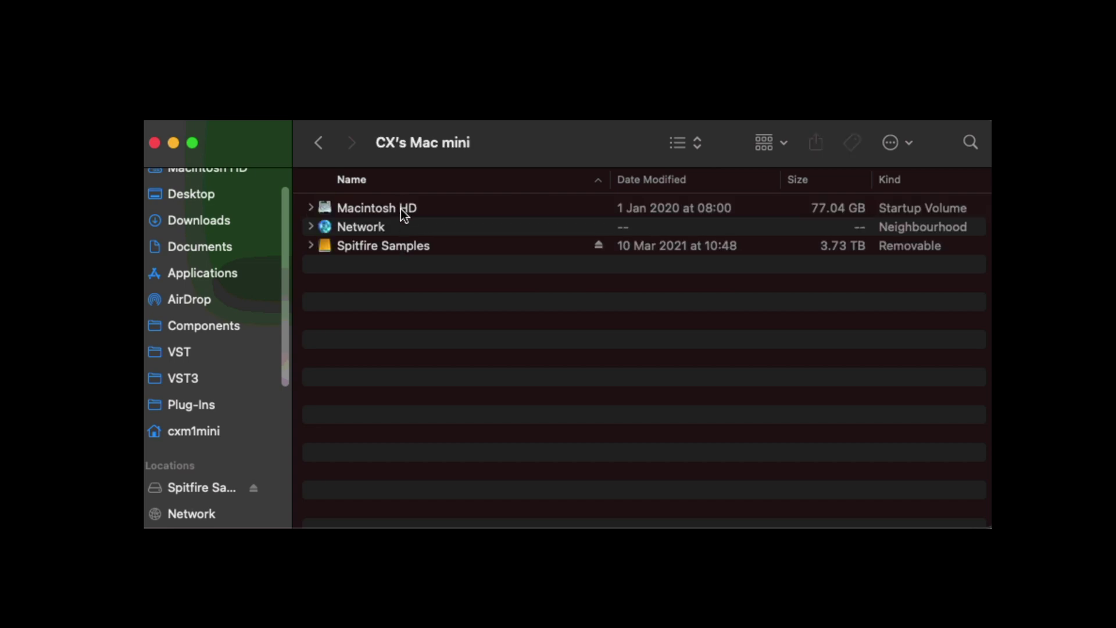
{"action": "double_click", "coordinate": [403, 208]}
{"action": "double_click", "coordinate": [383, 229]}
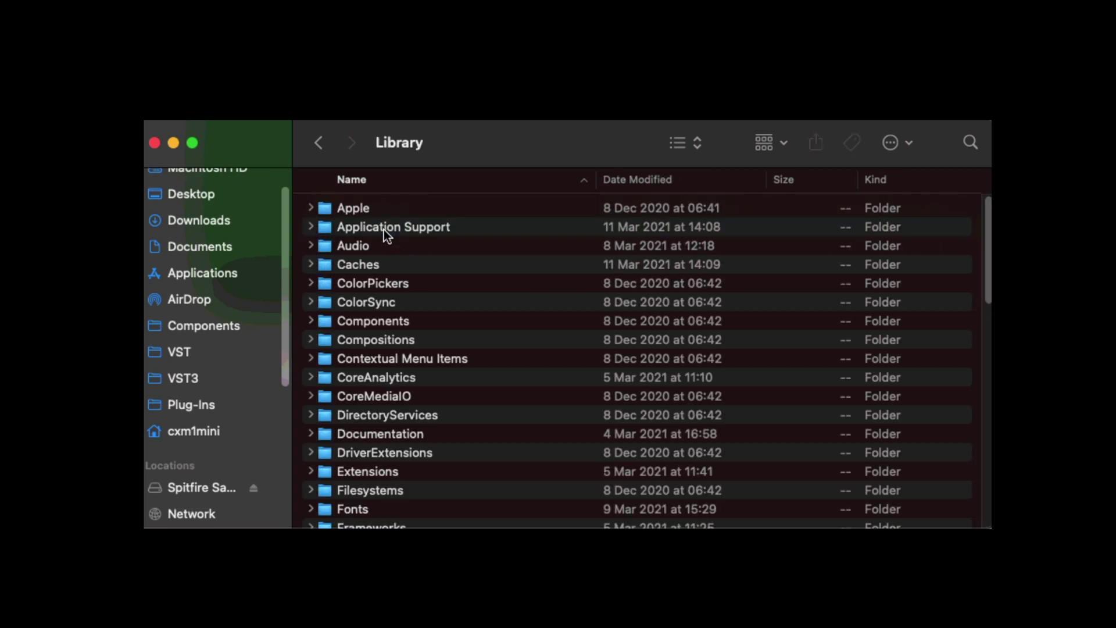
{"action": "double_click", "coordinate": [352, 246]}
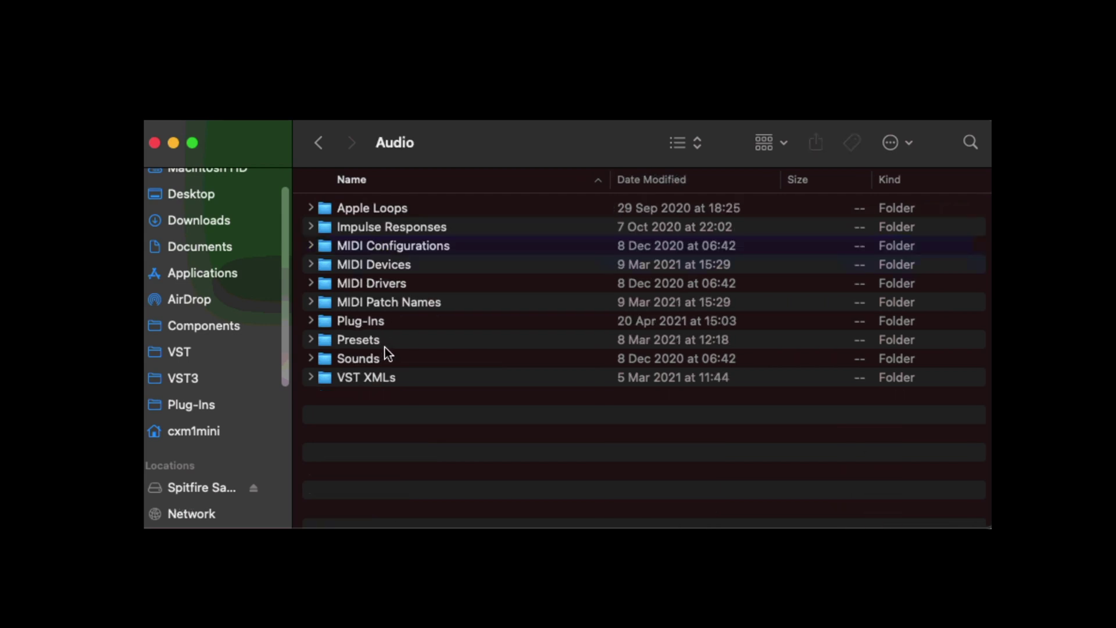
{"action": "double_click", "coordinate": [387, 323]}
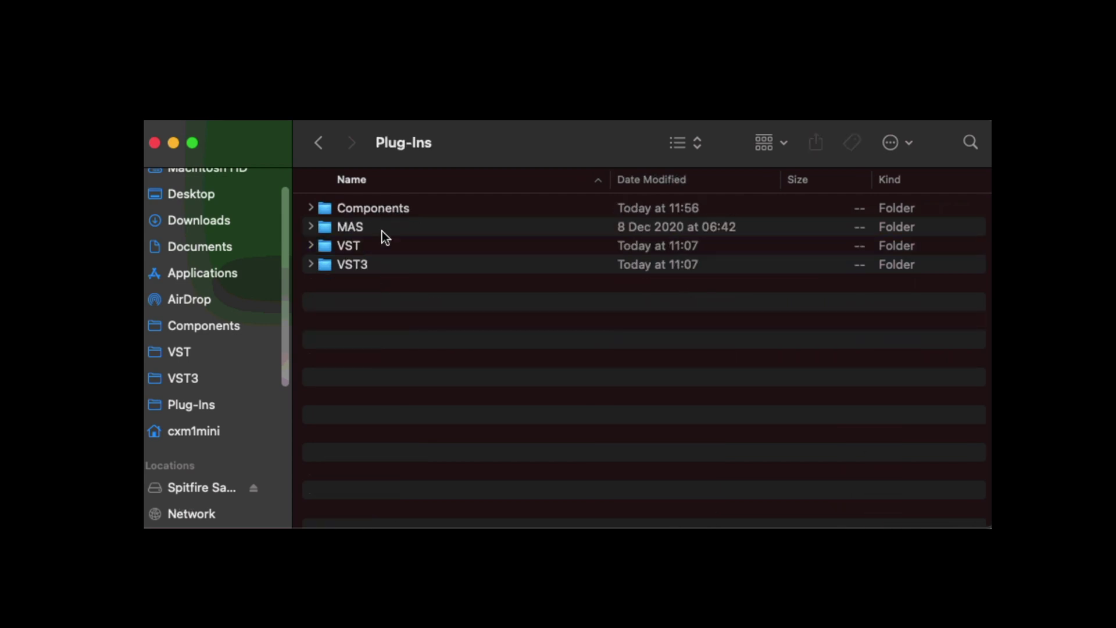
{"action": "double_click", "coordinate": [383, 210]}
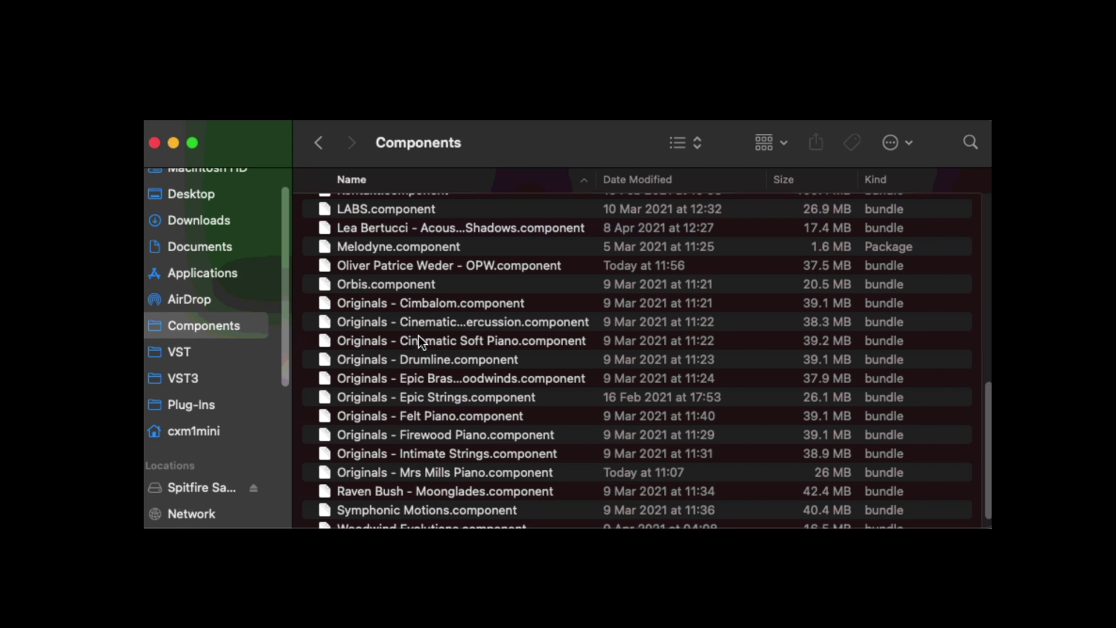
Step: Move the unzipped OPW component into the Components folder, replacing the existing Oliver Patrice Weder - OPW.component
{"action": "key", "text": "super+alt+v"}
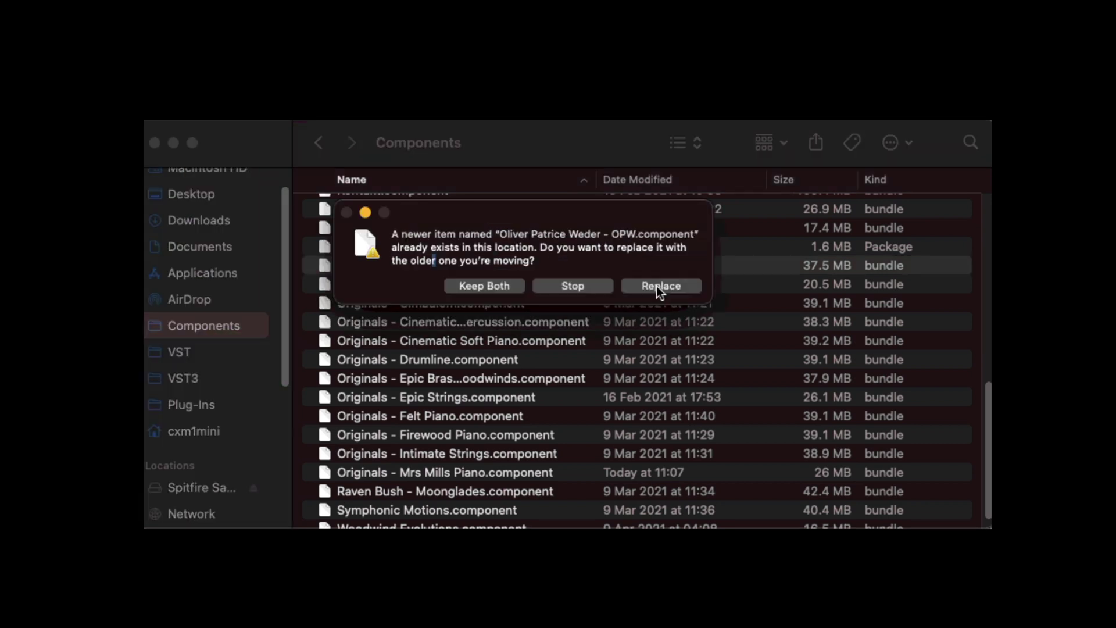
{"action": "left_click", "coordinate": [657, 286]}
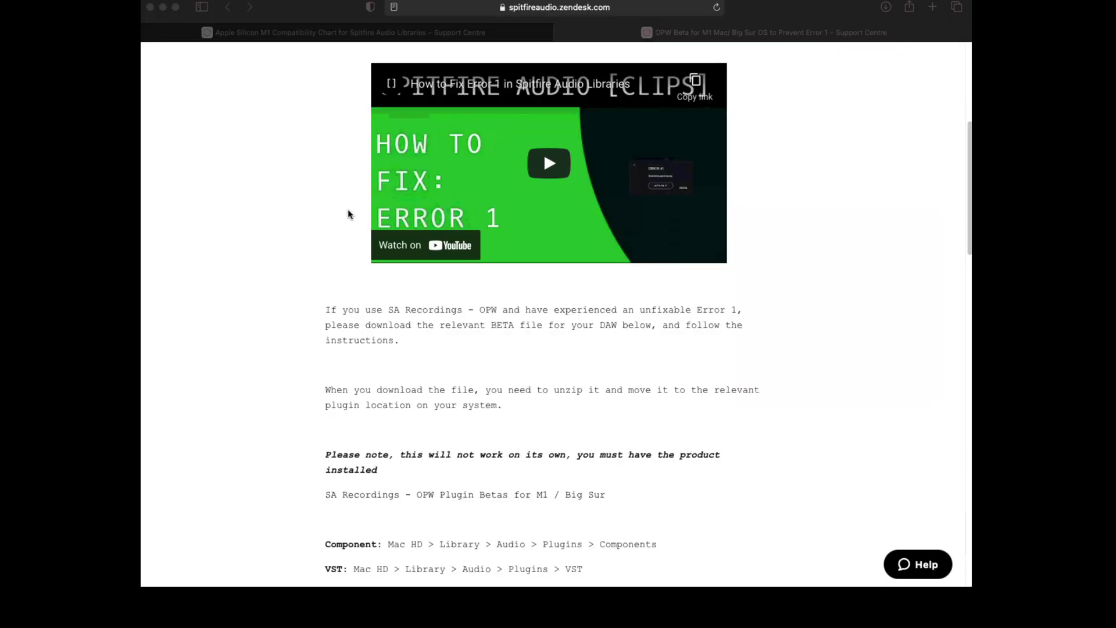
Step: Find the plug-in Terminal commands on the OPW Beta page in Safari and launch Logic Pro
{"action": "scroll", "coordinate": [348, 214], "scroll_direction": "down", "scroll_amount": 10}
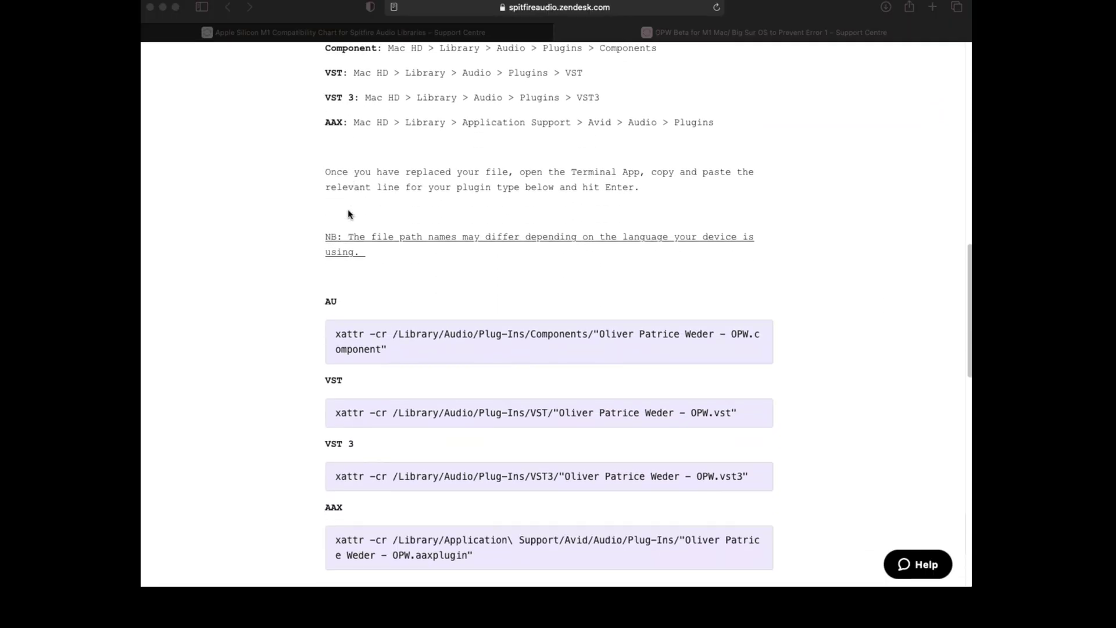
{"action": "scroll", "coordinate": [349, 214], "scroll_direction": "down", "scroll_amount": 3}
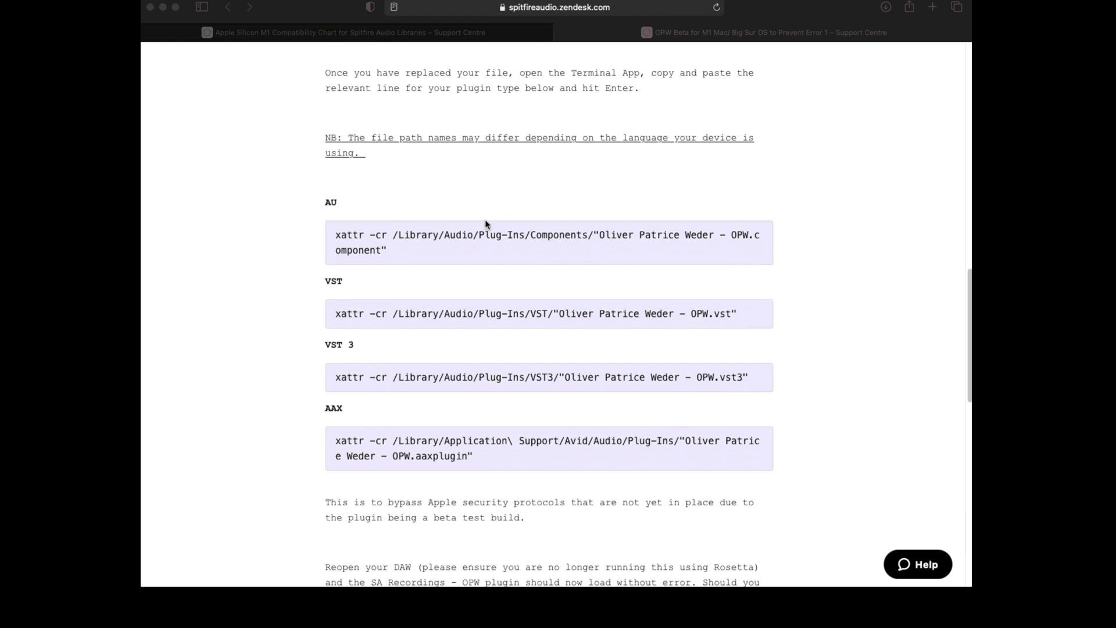
{"action": "key", "text": "super+space"}
{"action": "type", "text": "logic"}
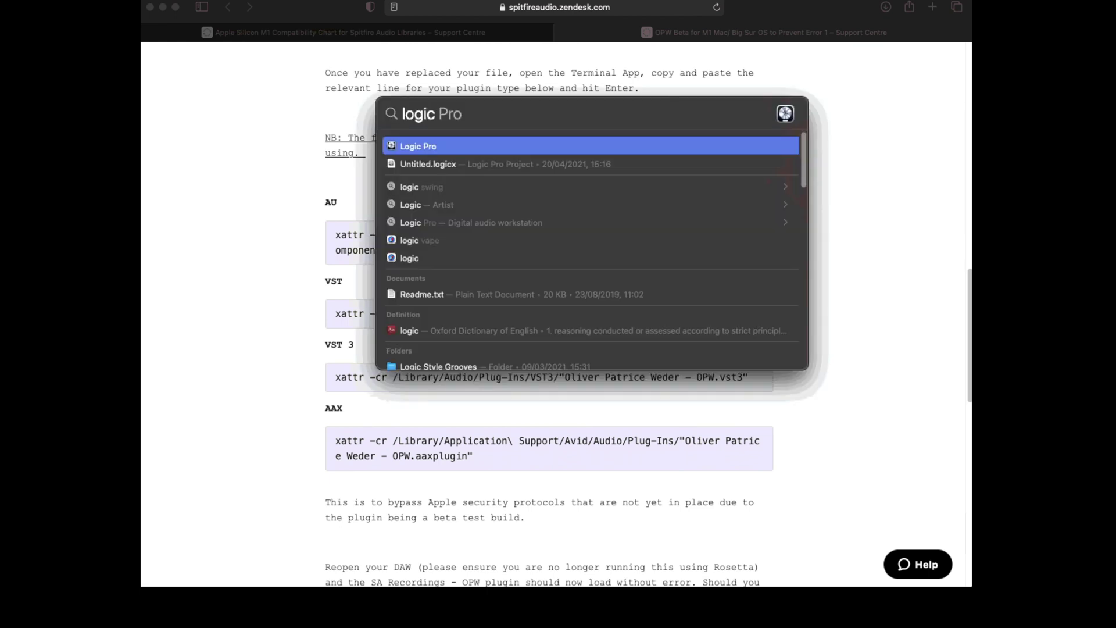
{"action": "key", "text": "Return"}
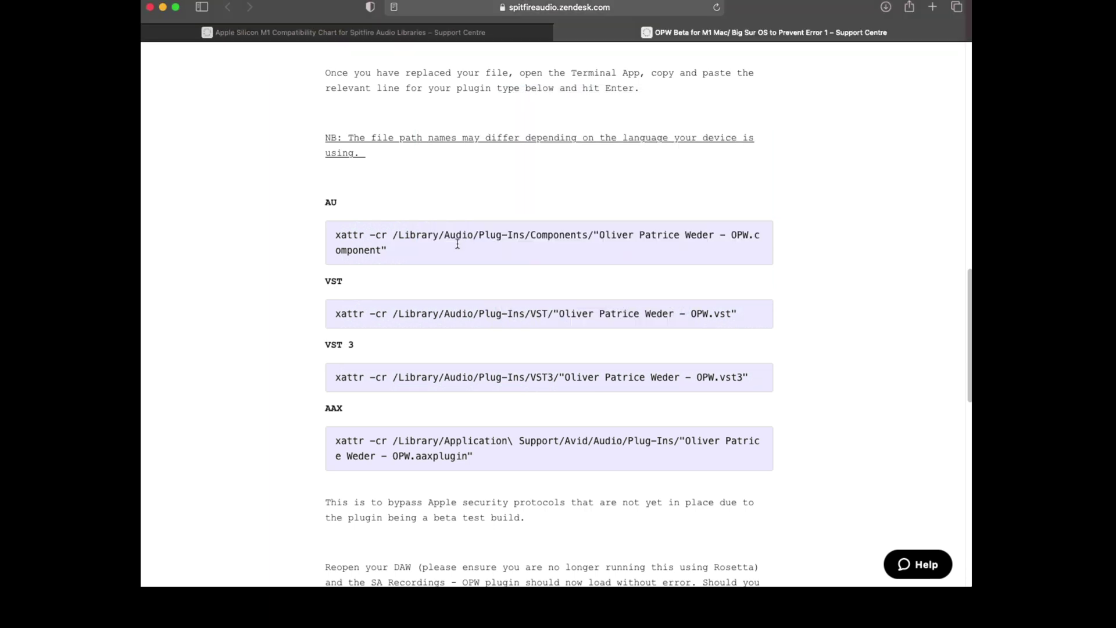
Step: Copy the AU command from the beta page and run it in Terminal: xattr -cr /Library/Audio/Plug-Ins/Components/"Oliver Patrice Weder - OPW.component"
{"action": "triple_click", "coordinate": [410, 254]}
{"action": "key", "text": "super+c"}
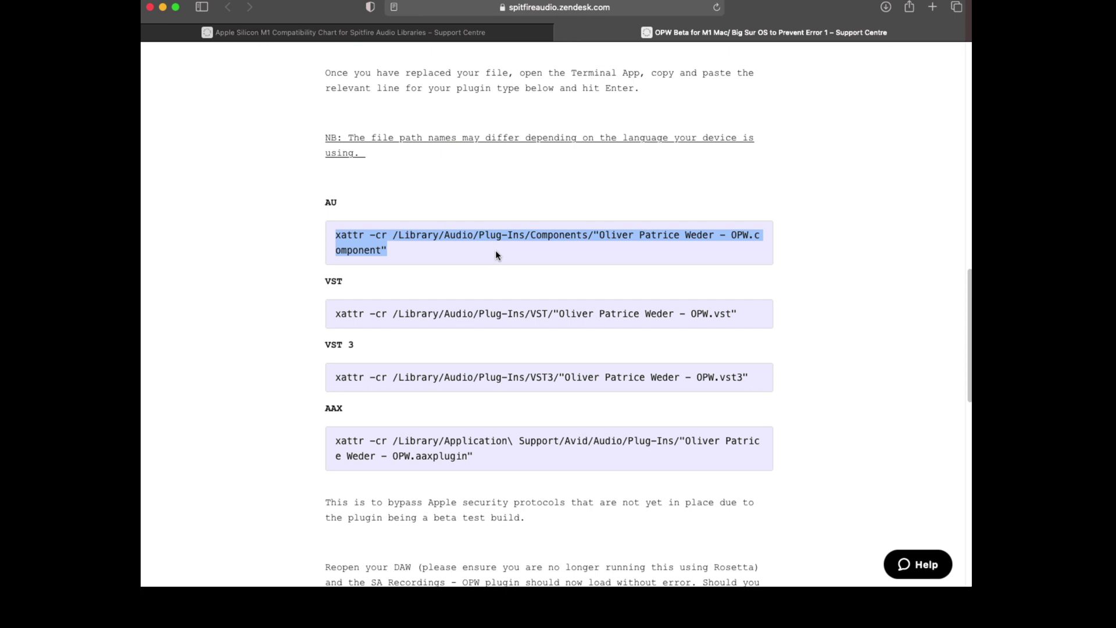
{"action": "scroll", "coordinate": [496, 251], "scroll_direction": "down", "scroll_amount": 1}
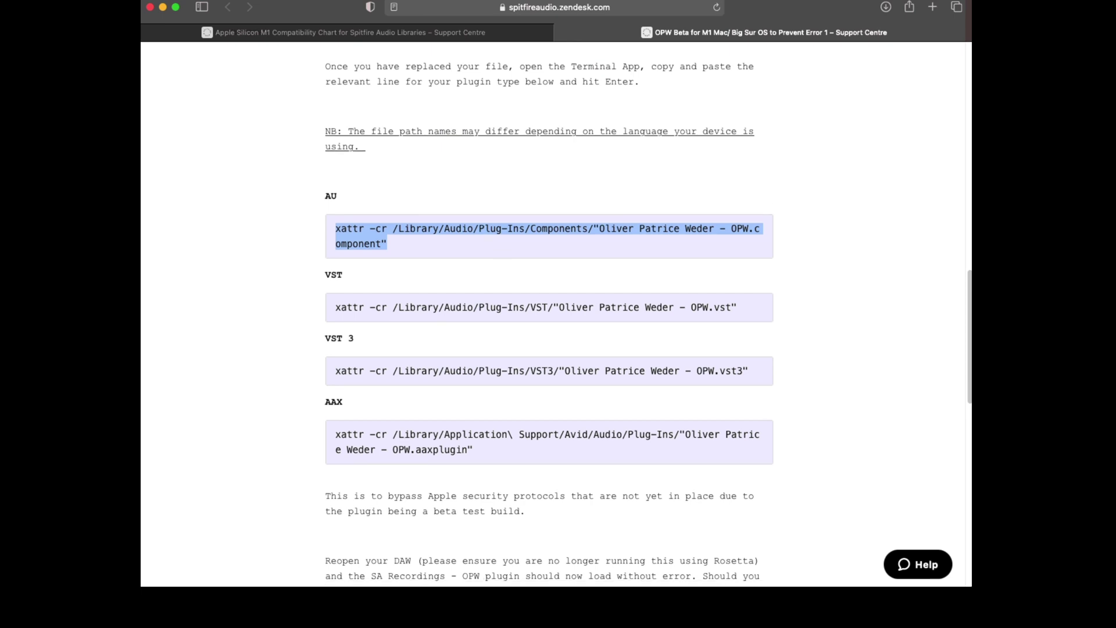
{"action": "key", "text": "super+space"}
{"action": "type", "text": "terminal"}
{"action": "key", "text": "Return"}
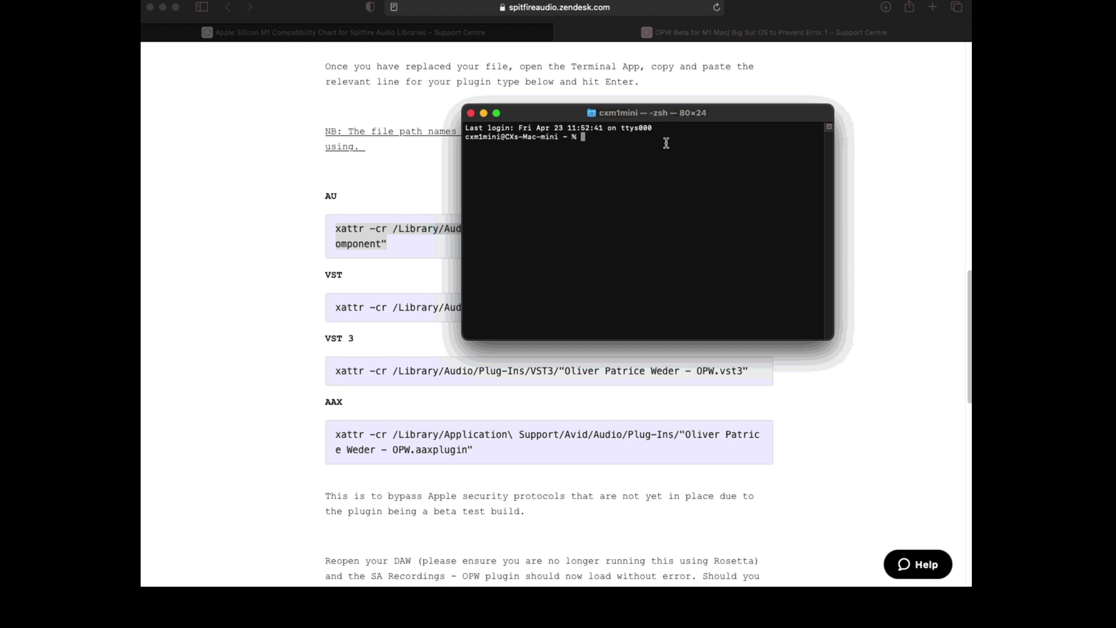
{"action": "key", "text": "super+v"}
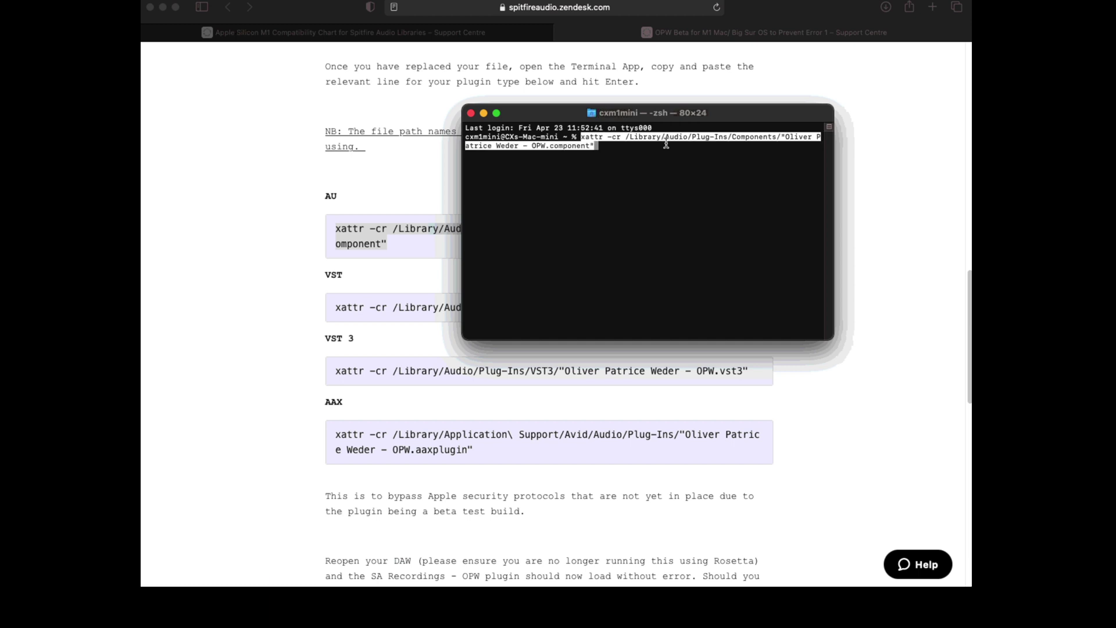
{"action": "key", "text": "Return"}
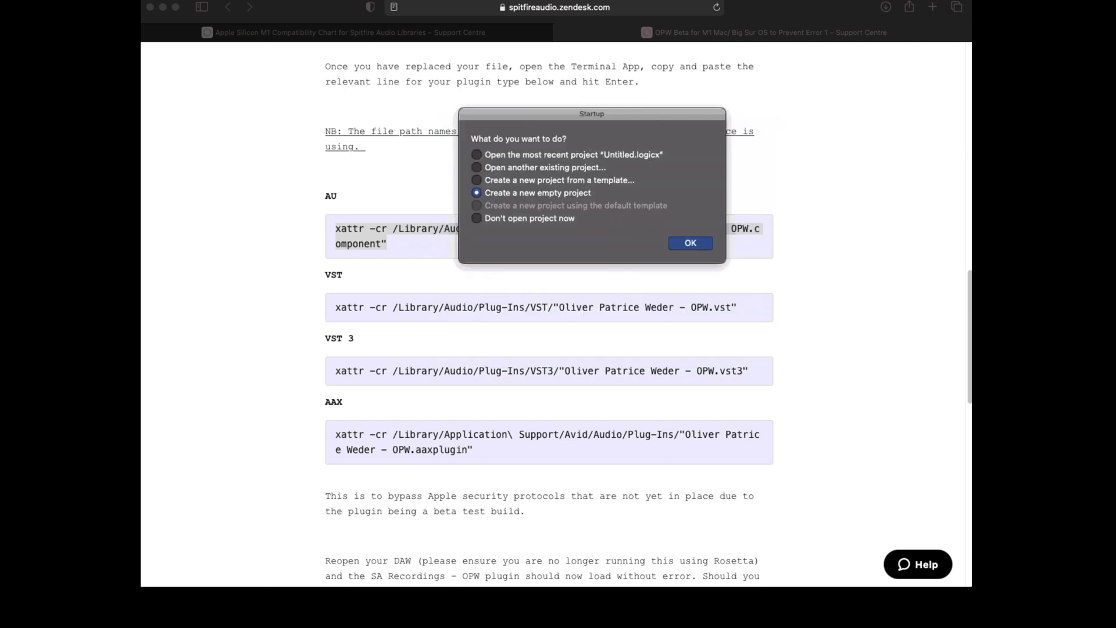
Step: Create a new empty Logic Pro project with a stereo Oliver Patrice Weder - OPW software instrument track, and close the plug-in window
{"action": "left_click", "coordinate": [703, 245]}
{"action": "left_click", "coordinate": [468, 333]}
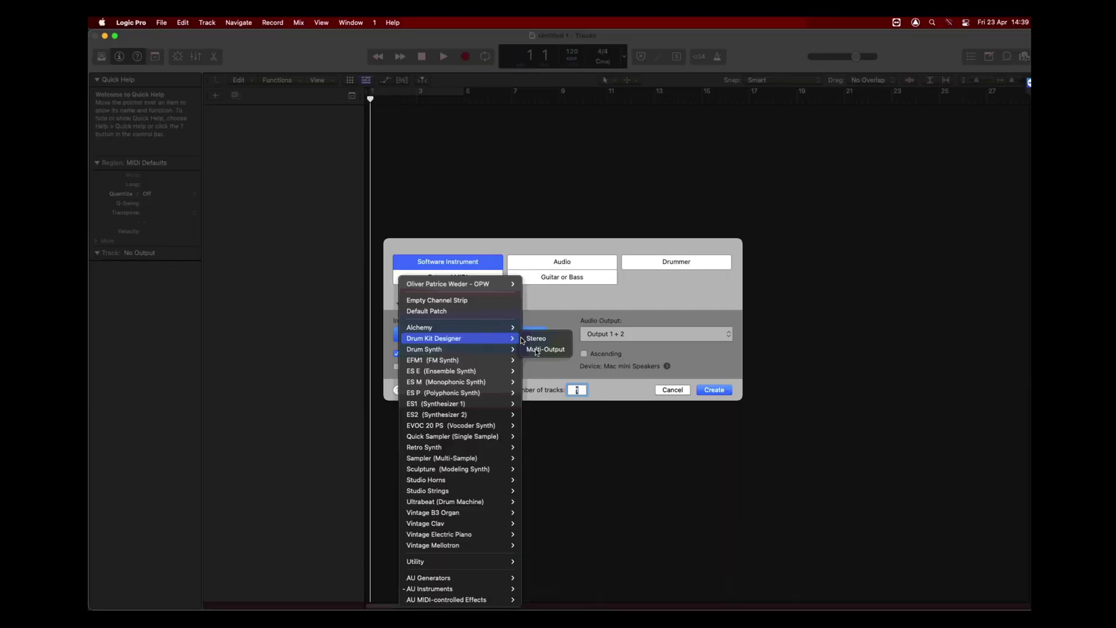
{"action": "mouse_move", "coordinate": [478, 597]}
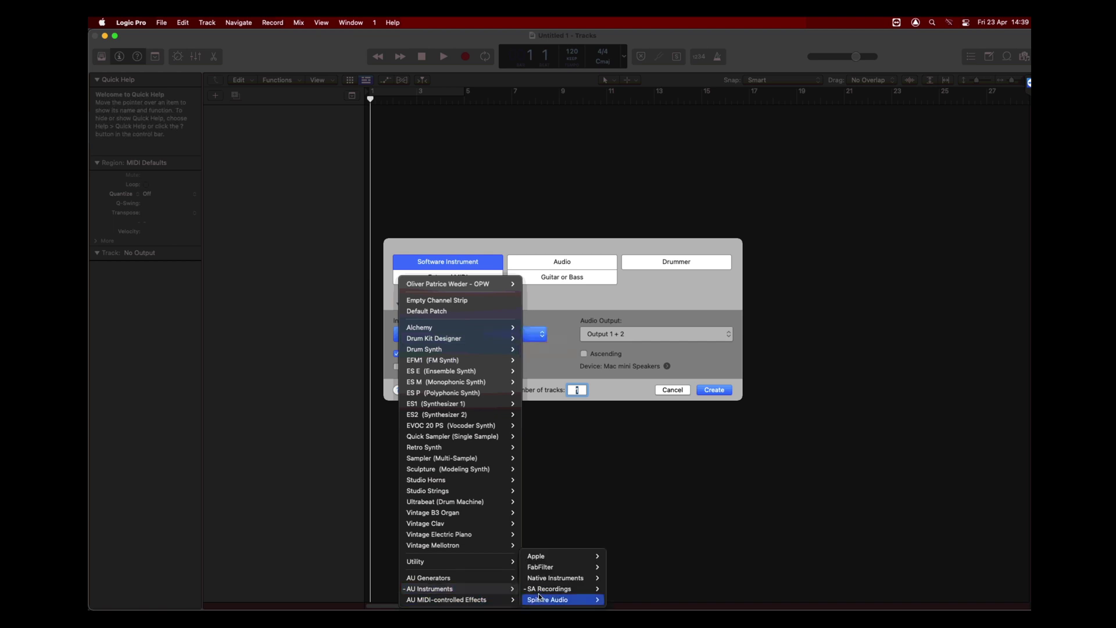
{"action": "mouse_move", "coordinate": [557, 591]}
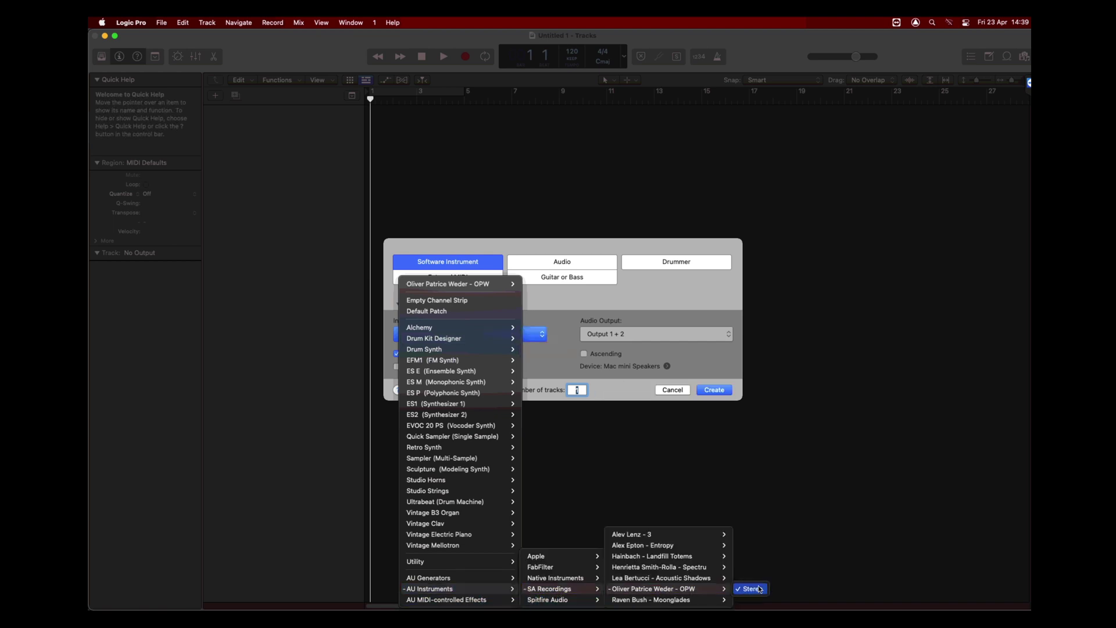
{"action": "left_click", "coordinate": [734, 400]}
{"action": "left_click", "coordinate": [714, 390]}
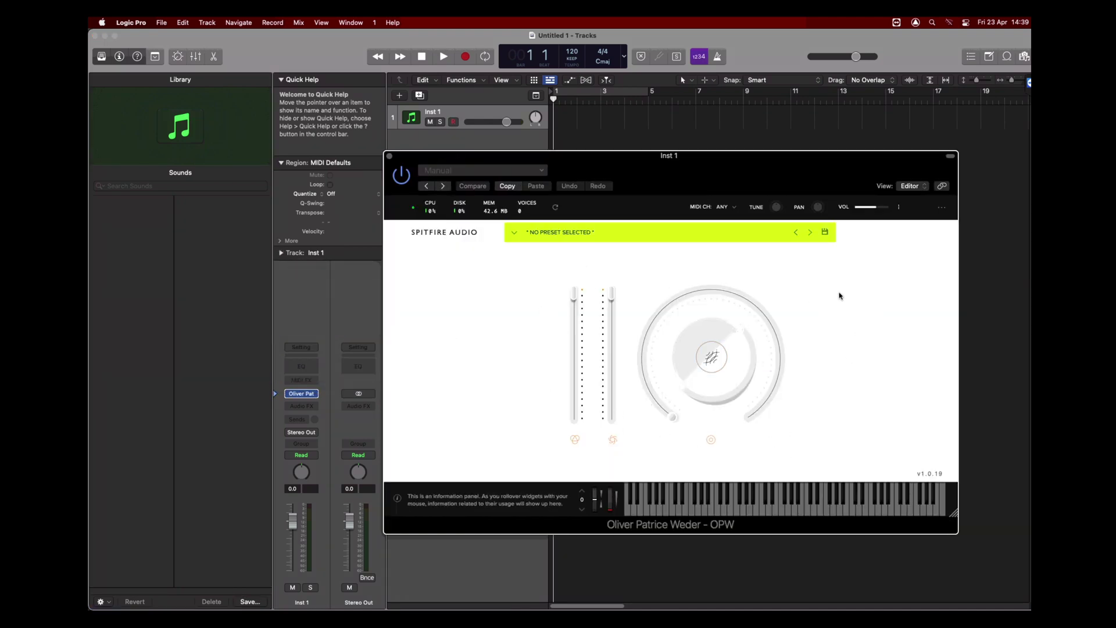
{"action": "left_click", "coordinate": [390, 155]}
{"action": "left_click", "coordinate": [448, 302]}
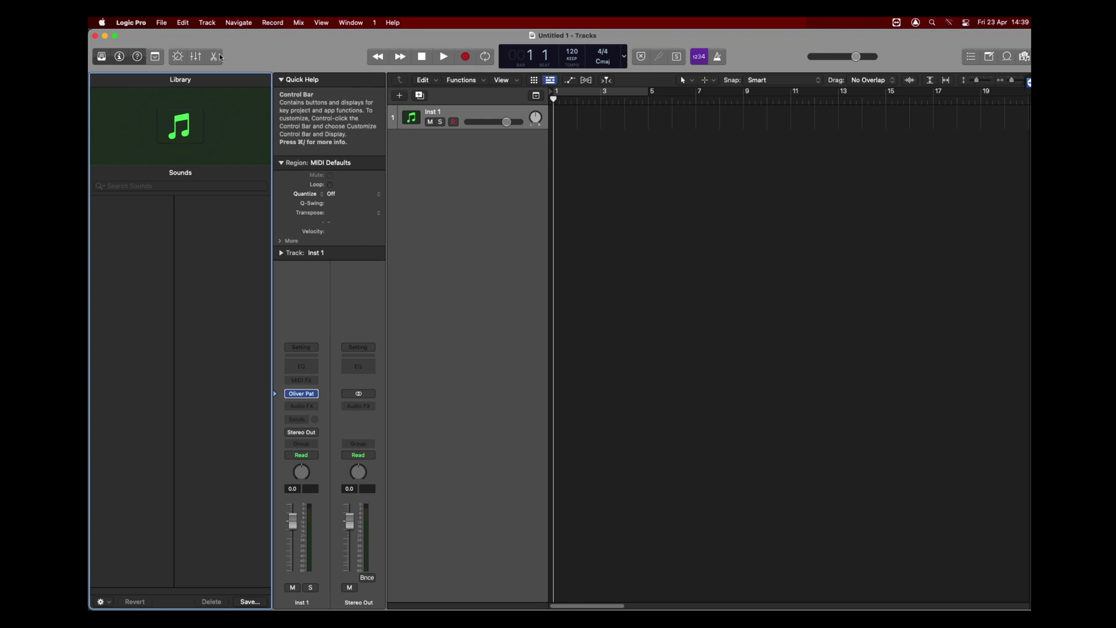
Step: Open Logic Pro's Plug-in Manager and list only the SA Recordings plug-ins
{"action": "left_click", "coordinate": [131, 23]}
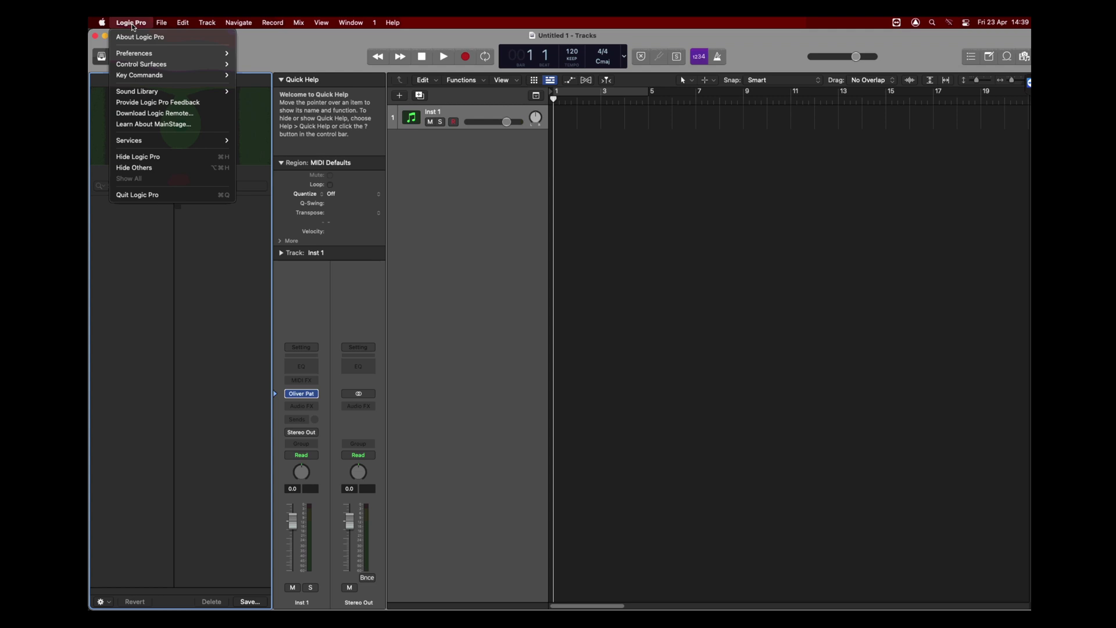
{"action": "mouse_move", "coordinate": [137, 53]}
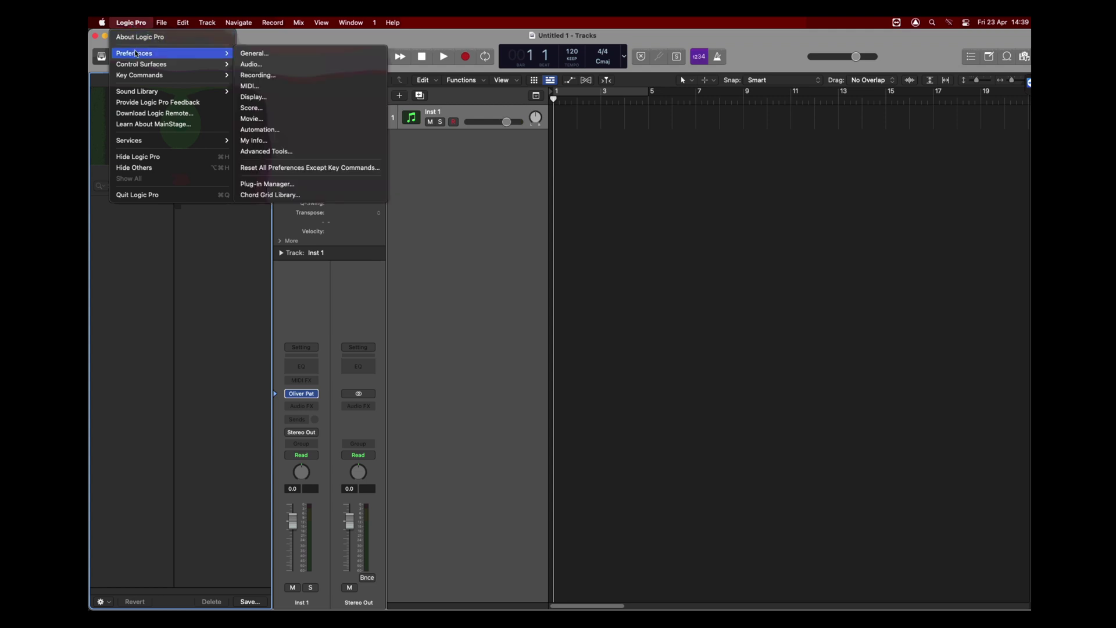
{"action": "left_click", "coordinate": [304, 185]}
{"action": "scroll", "coordinate": [328, 433], "scroll_direction": "down", "scroll_amount": 2}
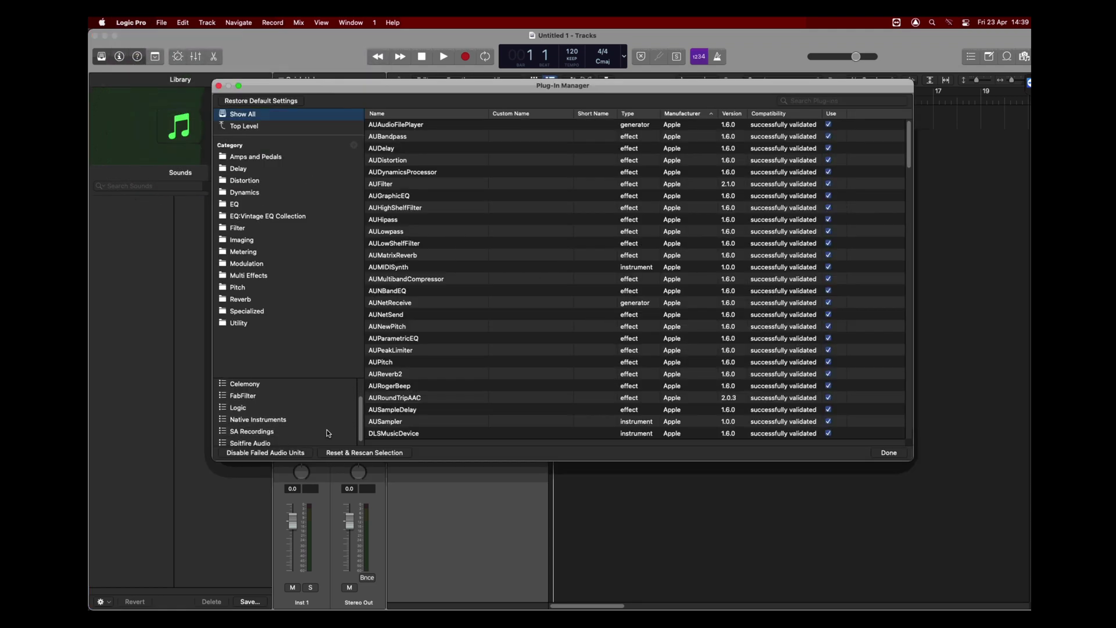
{"action": "scroll", "coordinate": [327, 433], "scroll_direction": "down", "scroll_amount": 1}
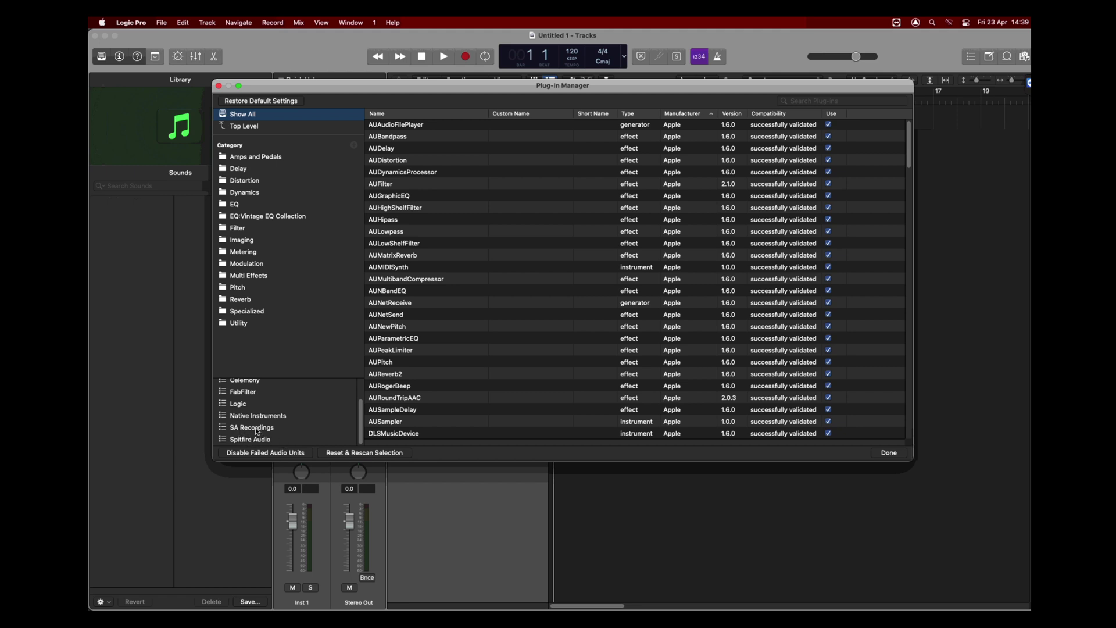
{"action": "left_click", "coordinate": [257, 430]}
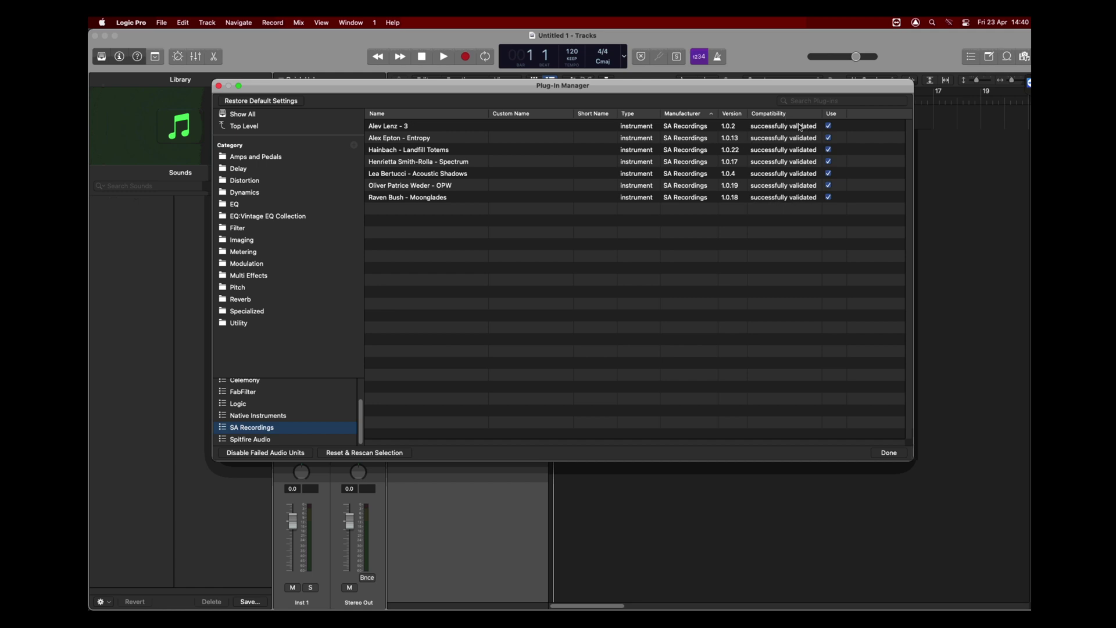
Step: Disable and re-enable the use of Oliver Patrice Weder - OPW, and reset and rescan the selected plug-in
{"action": "left_click", "coordinate": [828, 185]}
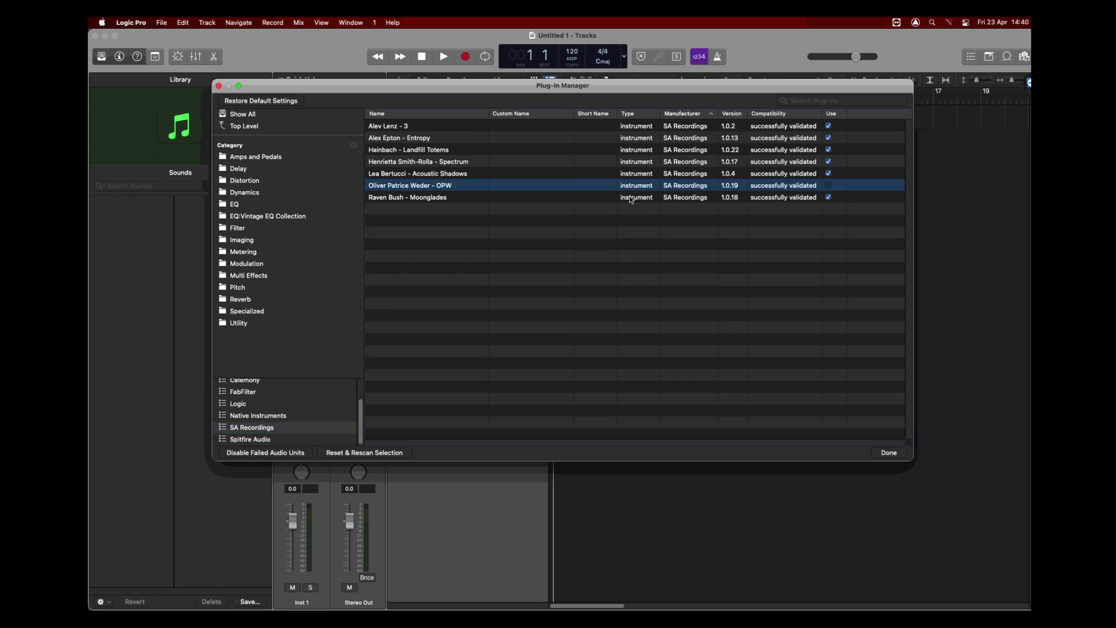
{"action": "left_click", "coordinate": [829, 187]}
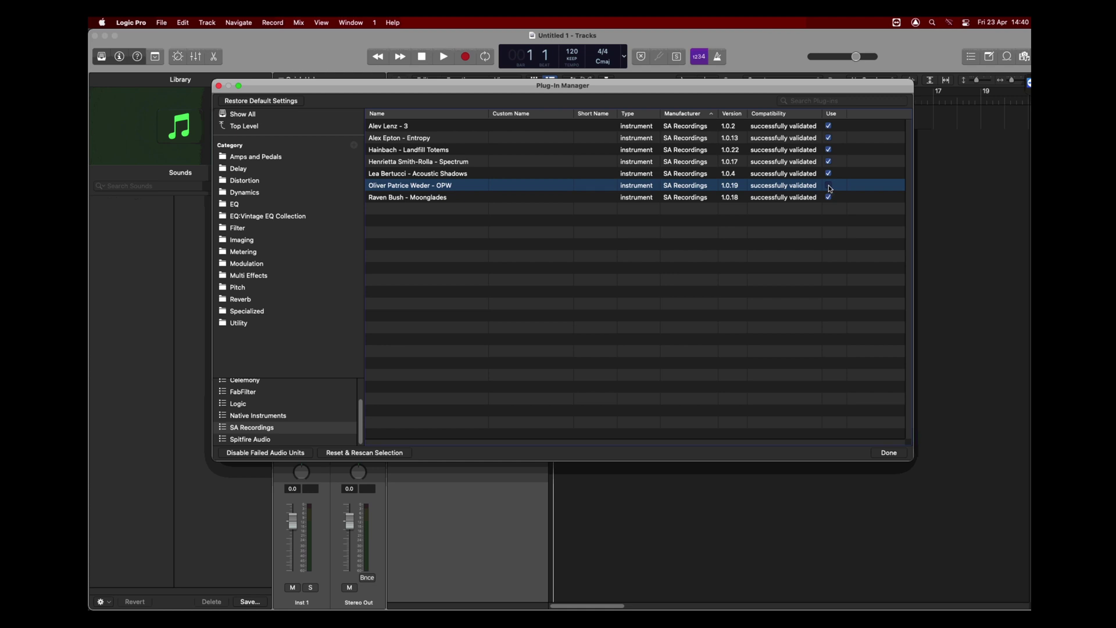
{"action": "left_click", "coordinate": [368, 454]}
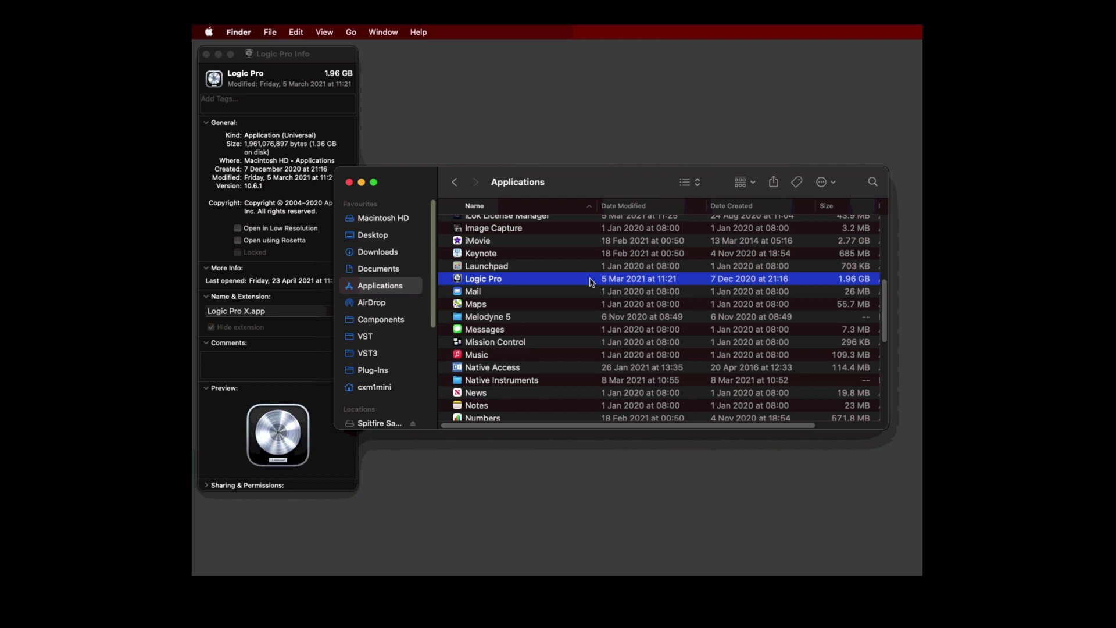
Step: Turn on Open using Rosetta in Logic Pro's Info window in Finder
{"action": "left_click", "coordinate": [292, 269]}
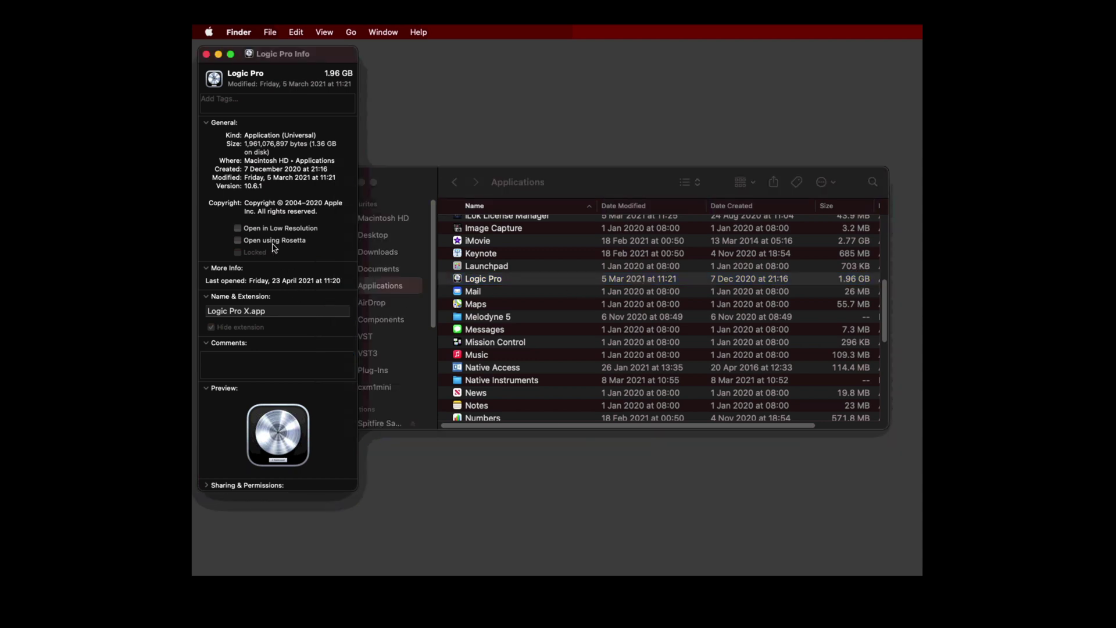
{"action": "left_click", "coordinate": [237, 241]}
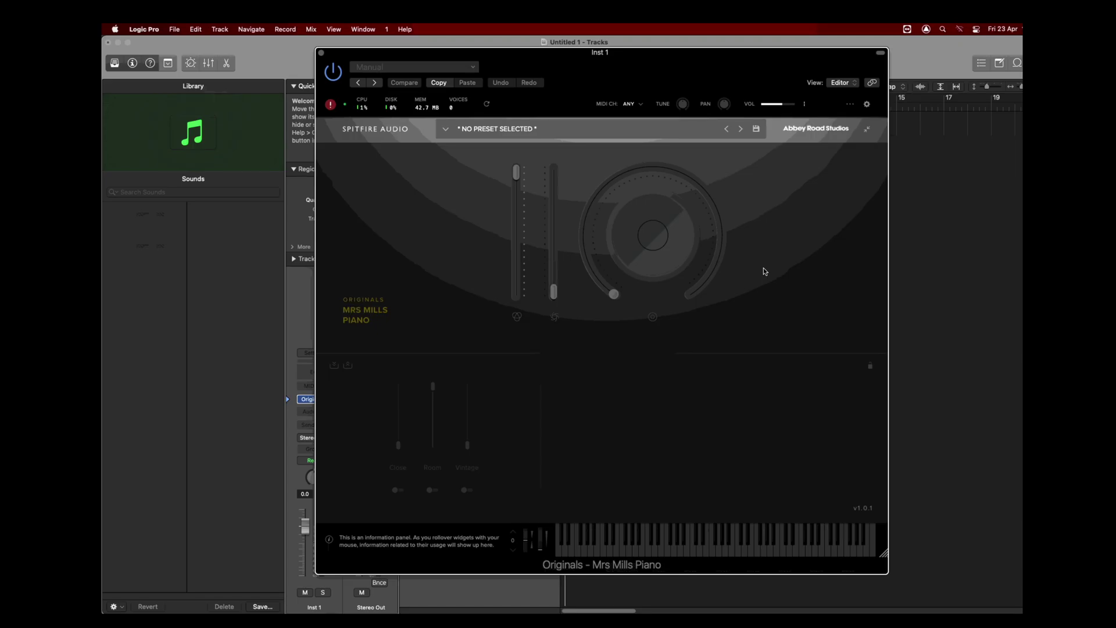
Step: View the error details in the Originals - Mrs Mills Piano plug-in and look through the Apple Silicon M1 compatibility chart in Safari
{"action": "left_click", "coordinate": [330, 107]}
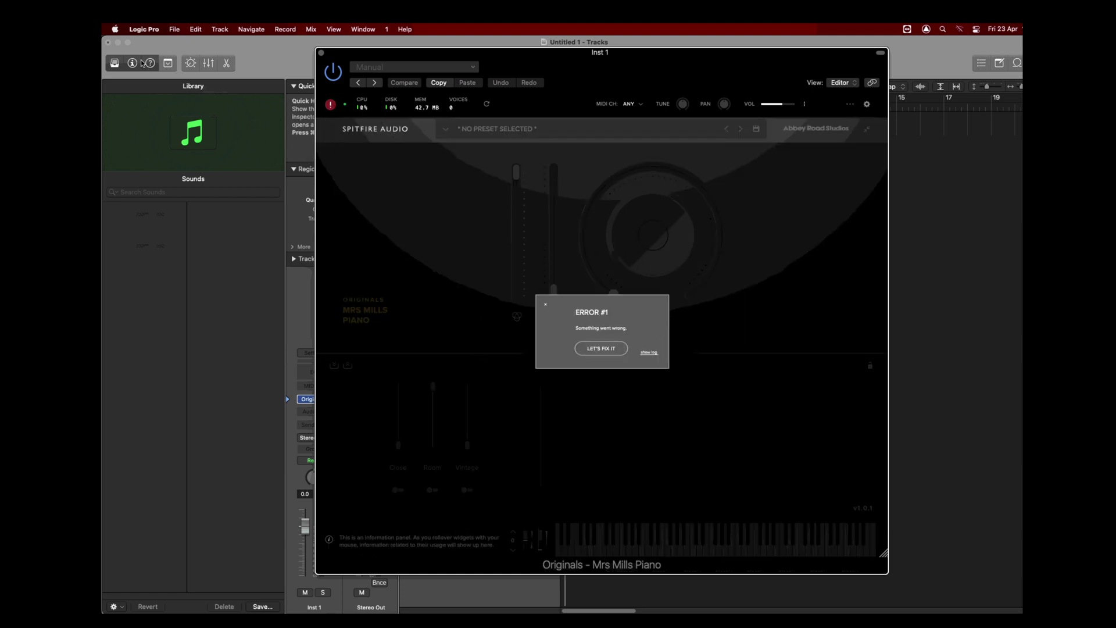
{"action": "left_click", "coordinate": [144, 29]}
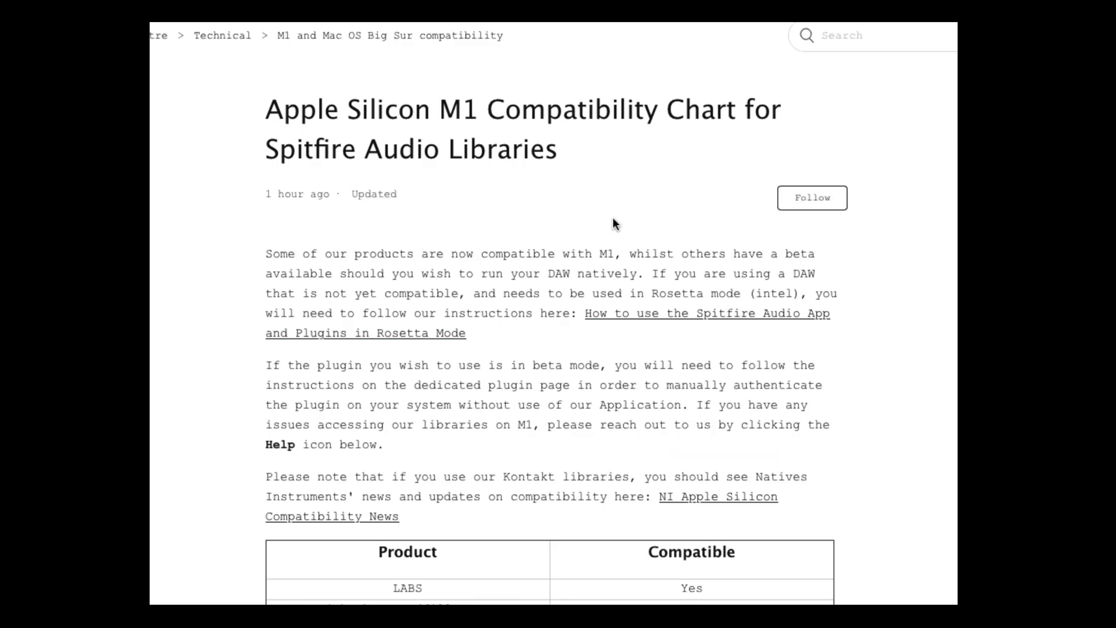
{"action": "scroll", "coordinate": [613, 221], "scroll_direction": "down", "scroll_amount": 6}
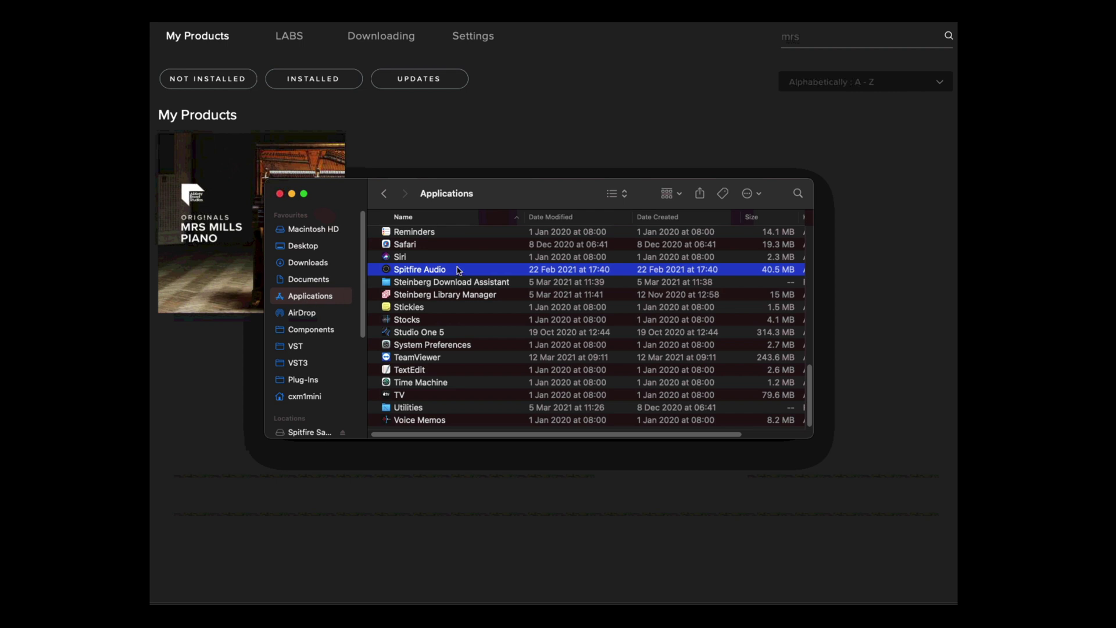
Step: Check the Rosetta setting in the Spitfire Audio application's Info window, and close the Info and Applications windows
{"action": "right_click", "coordinate": [459, 270]}
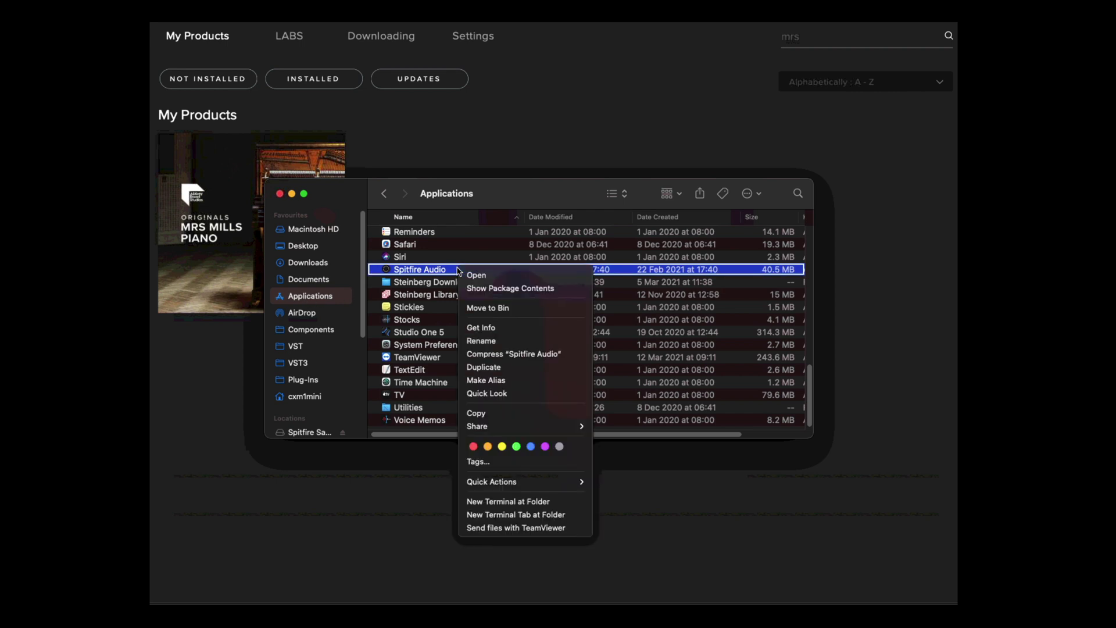
{"action": "left_click", "coordinate": [491, 328]}
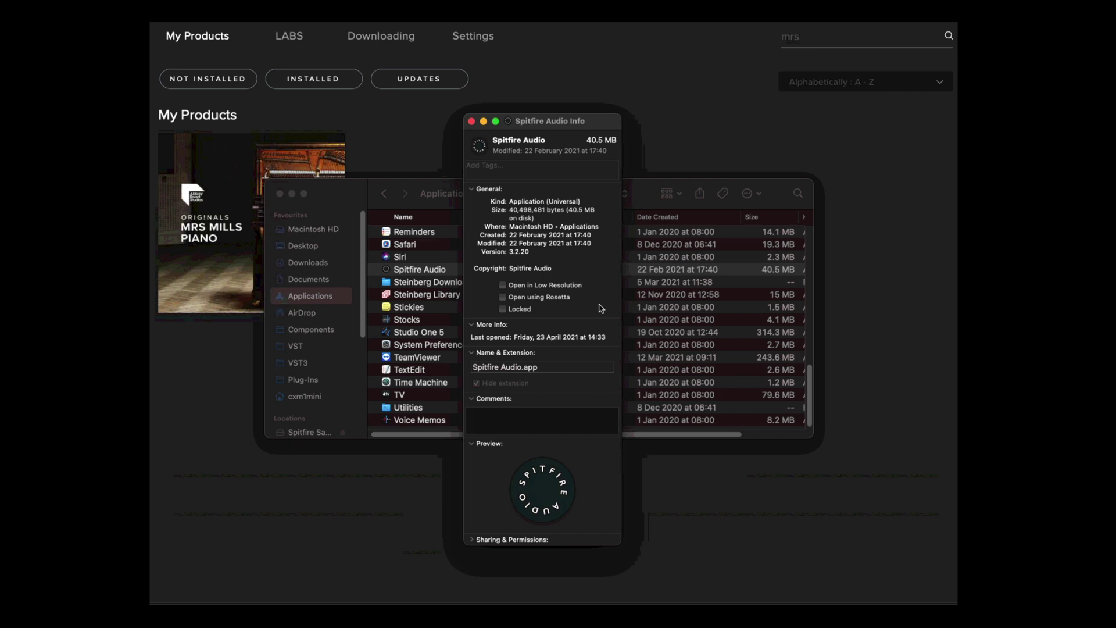
{"action": "left_click", "coordinate": [472, 121]}
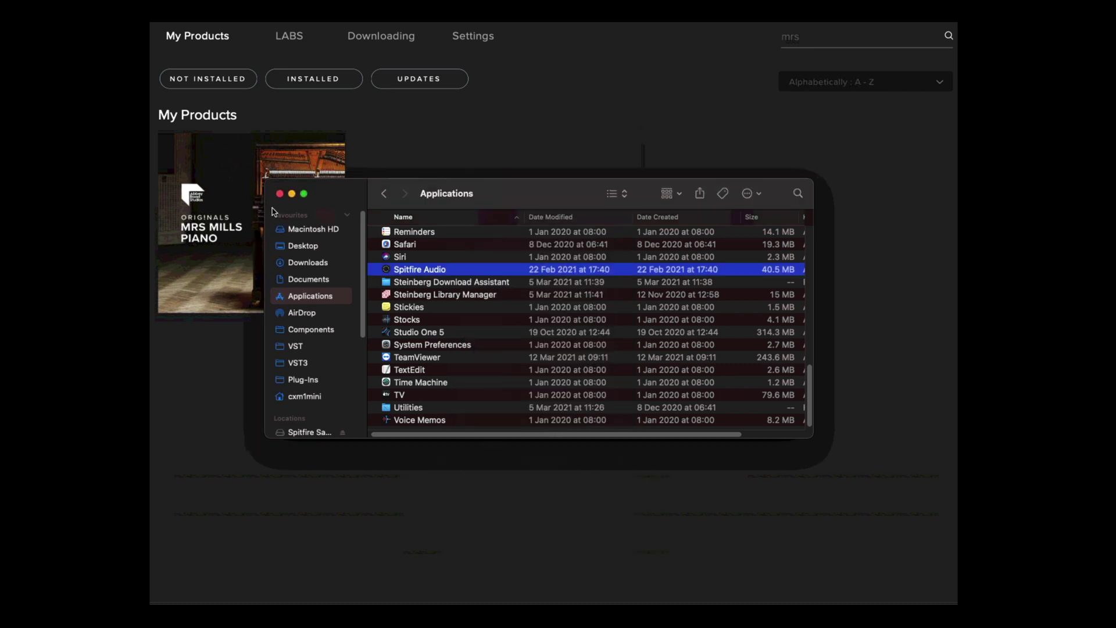
{"action": "left_click", "coordinate": [280, 194]}
Step: Repair Originals - Mrs Mills Piano in the Spitfire Audio app, using the Spitfire Originals - Mrs Mills Piano folder
{"action": "left_click", "coordinate": [292, 255]}
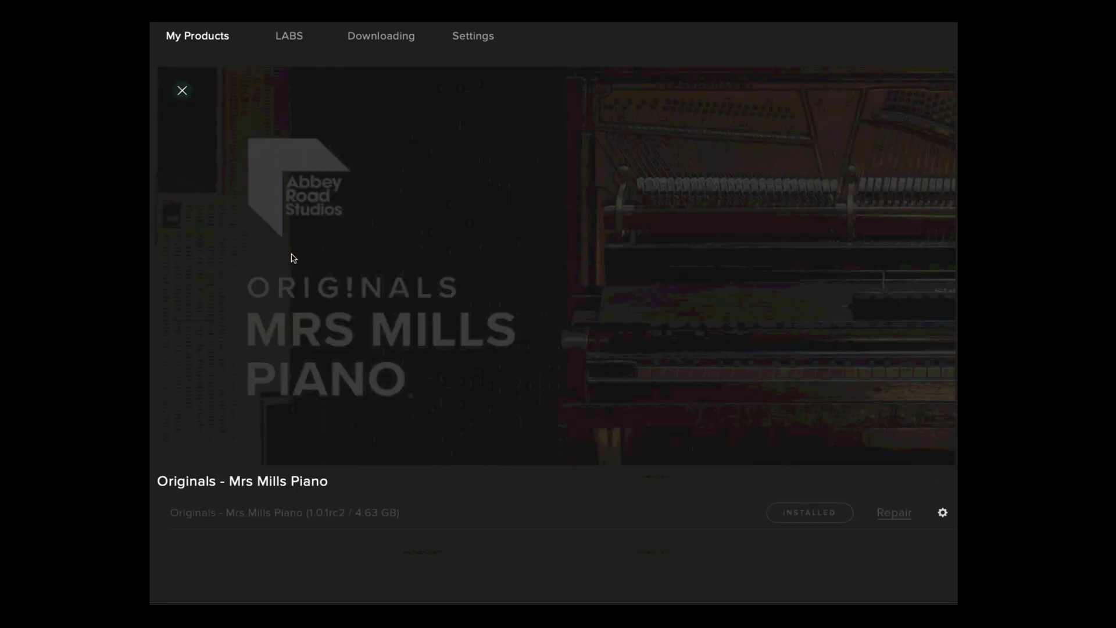
{"action": "left_click", "coordinate": [894, 517]}
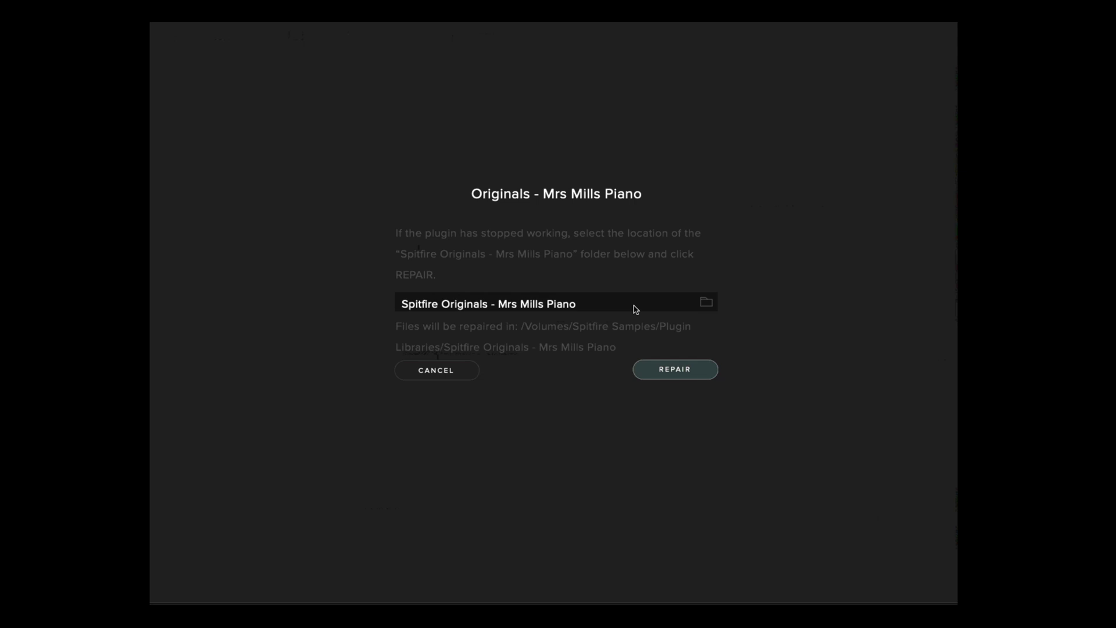
{"action": "left_click", "coordinate": [676, 374]}
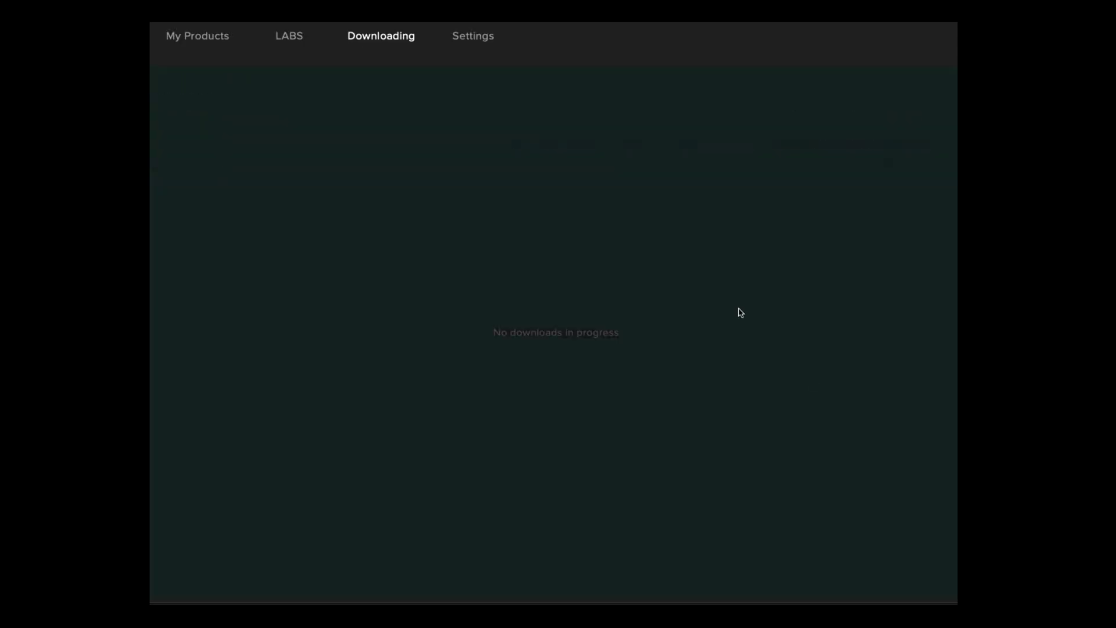